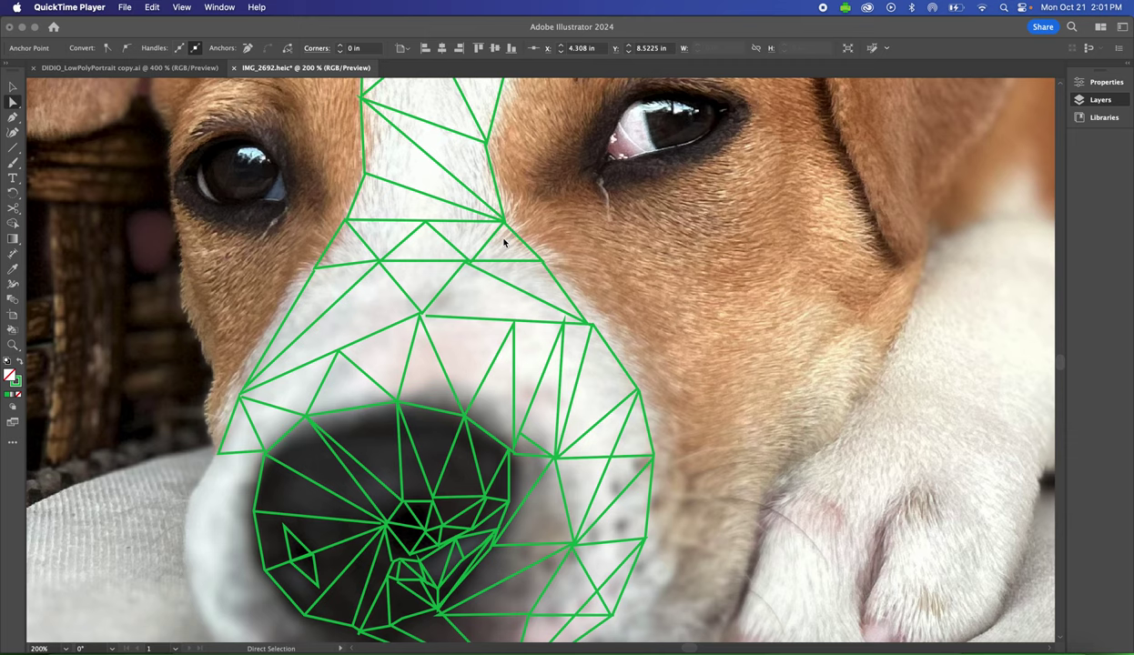
Expand Layer 1 to list its objects, unlock all the locked paths, and clear the path selection.
{"action": "left_click", "coordinate": [479, 293]}
{"action": "key", "text": "super+equal"}
{"action": "key", "text": "super+equal"}
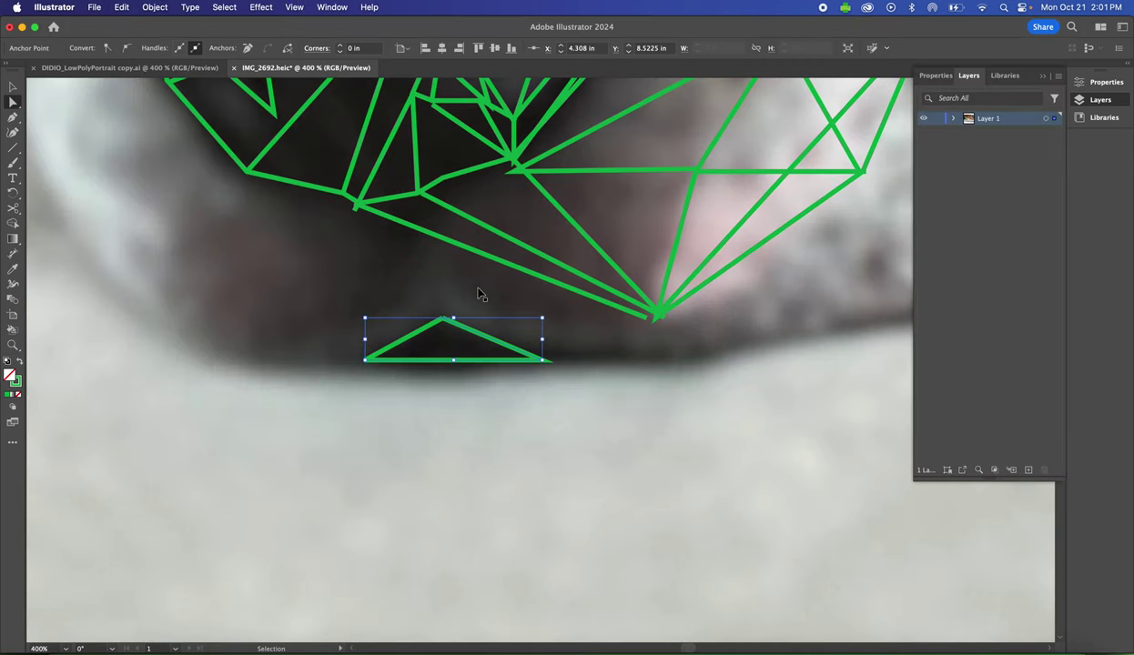
{"action": "scroll", "coordinate": [480, 293], "scroll_direction": "up", "scroll_amount": 5}
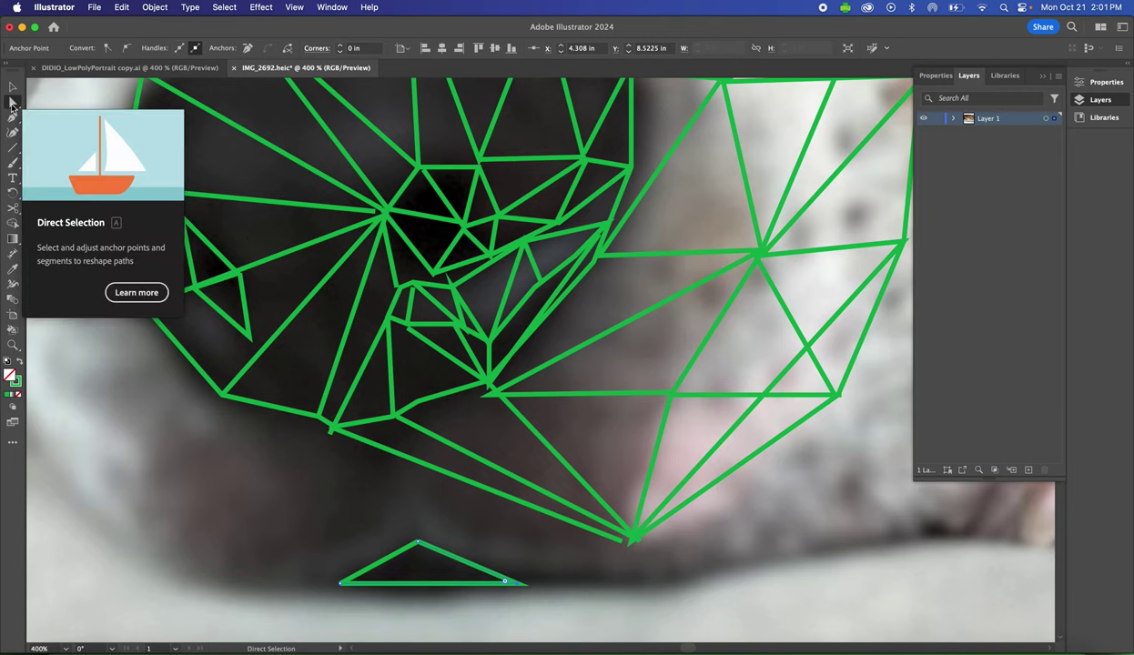
{"action": "left_click", "coordinate": [272, 177]}
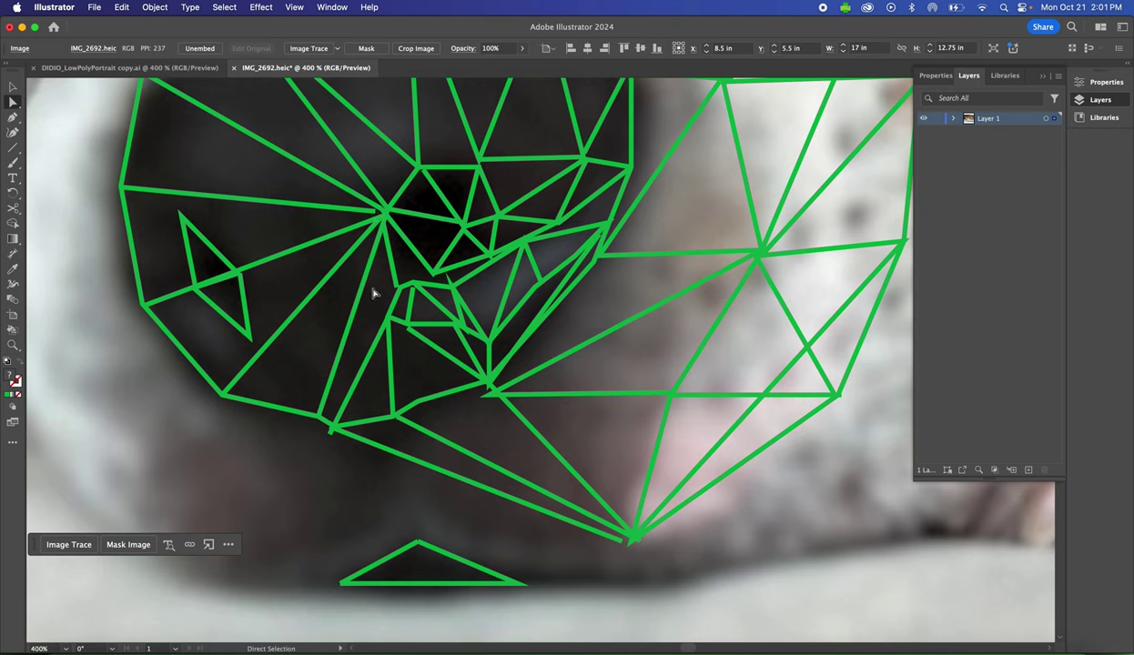
{"action": "left_click", "coordinate": [953, 119]}
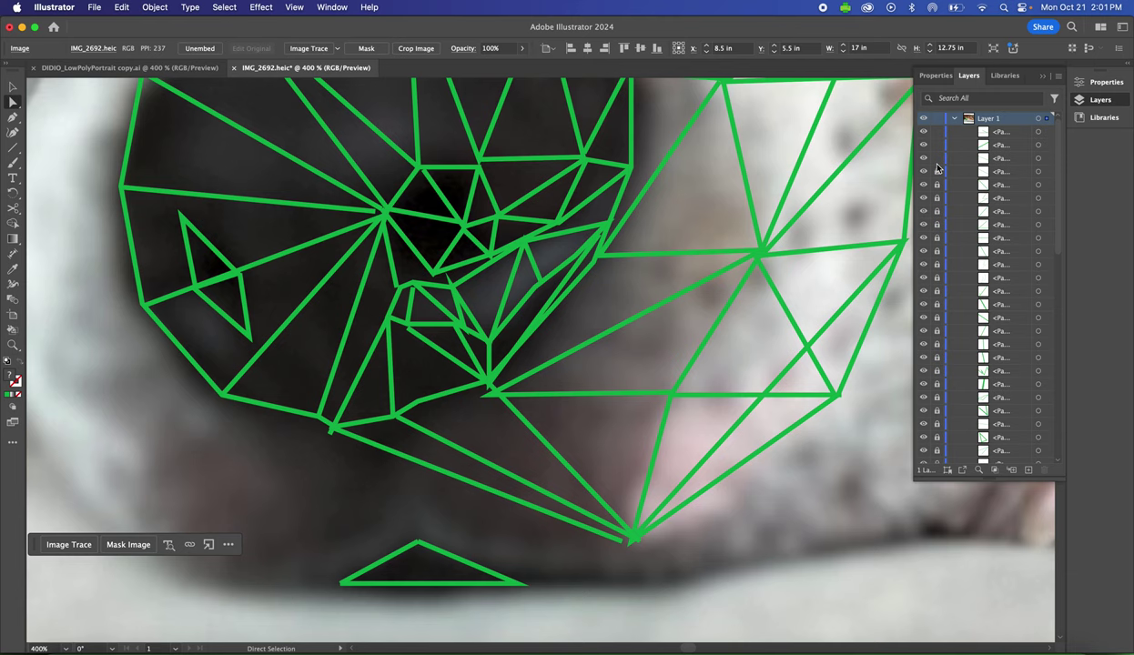
{"action": "left_click", "coordinate": [154, 8]}
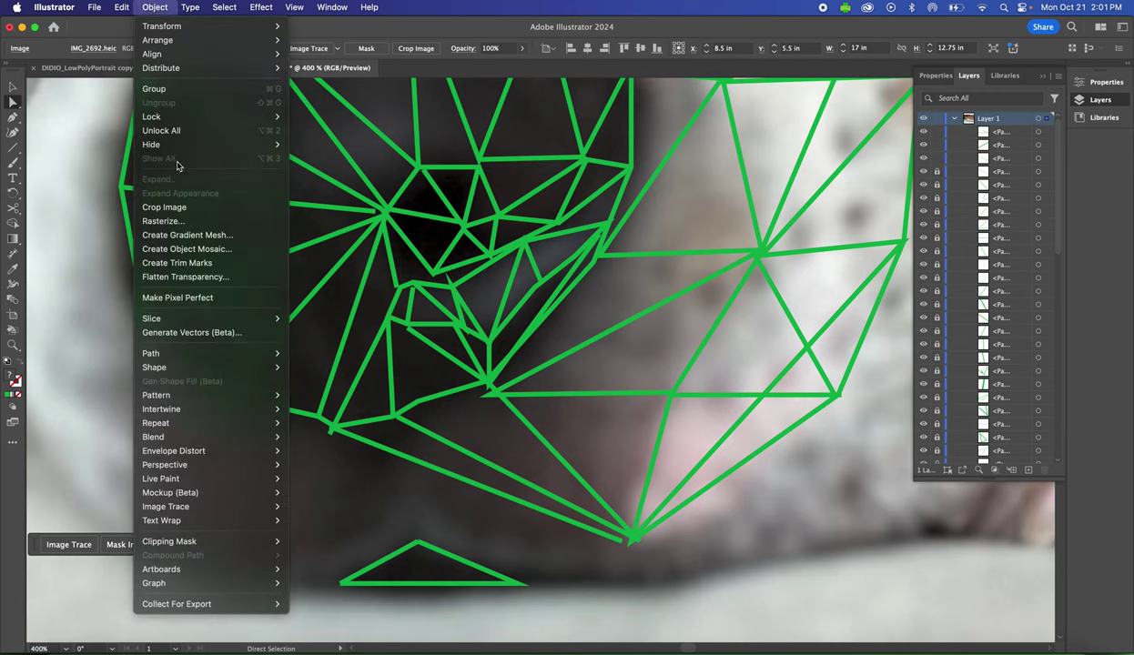
{"action": "left_click", "coordinate": [219, 132]}
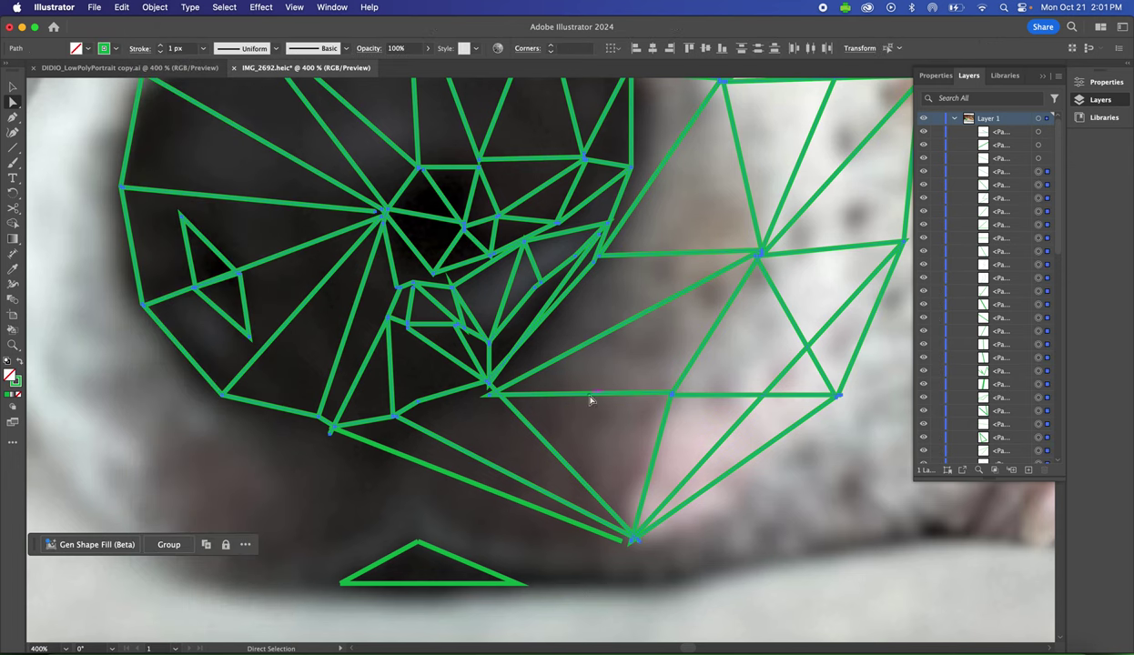
{"action": "left_click", "coordinate": [940, 225]}
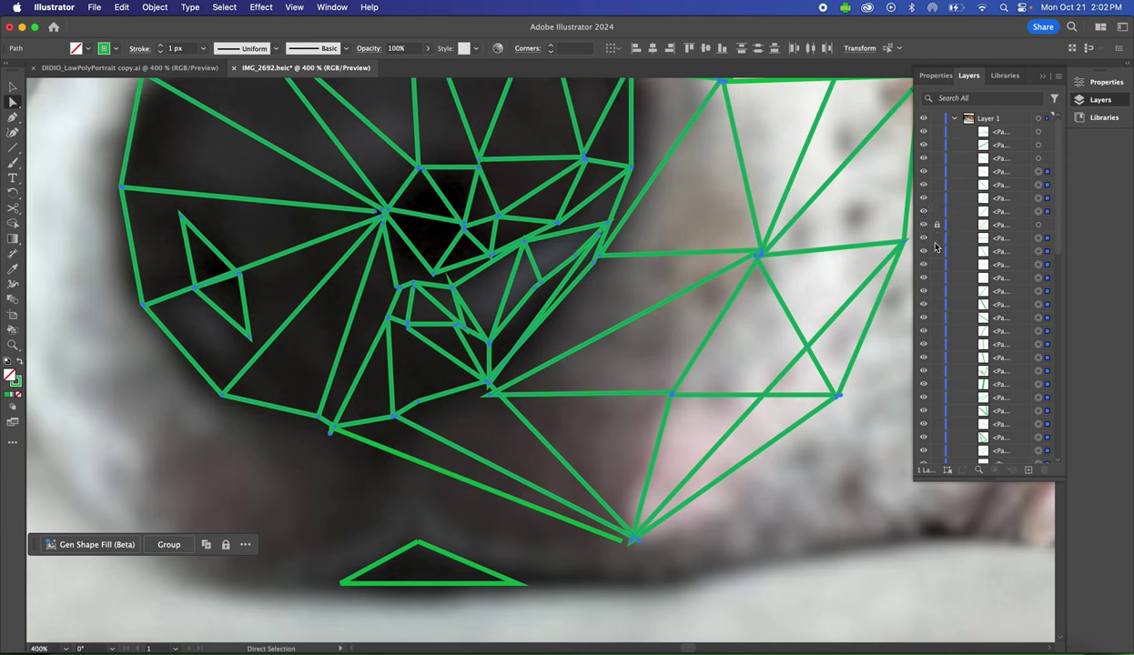
{"action": "left_click", "coordinate": [858, 381]}
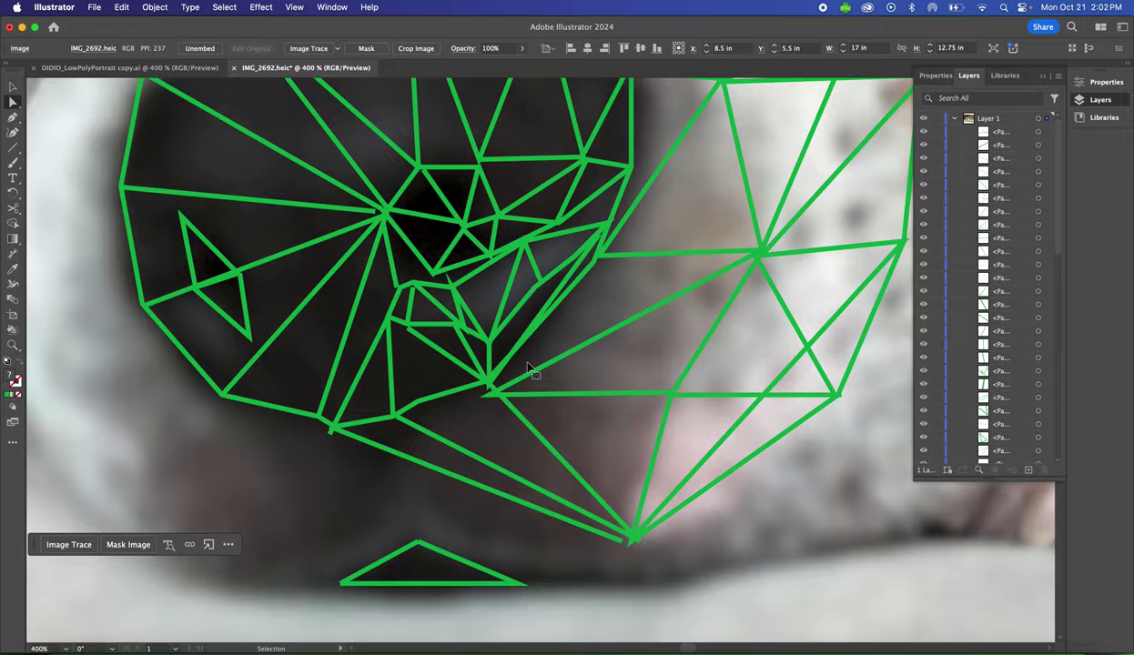
Examine the triangle line intersections on the dog's upper snout up close at 1200% zoom.
{"action": "key", "text": "super+equal"}
{"action": "key", "text": "super+minus"}
{"action": "key", "text": "super+minus"}
{"action": "key", "text": "super+minus"}
{"action": "key", "text": "super+minus"}
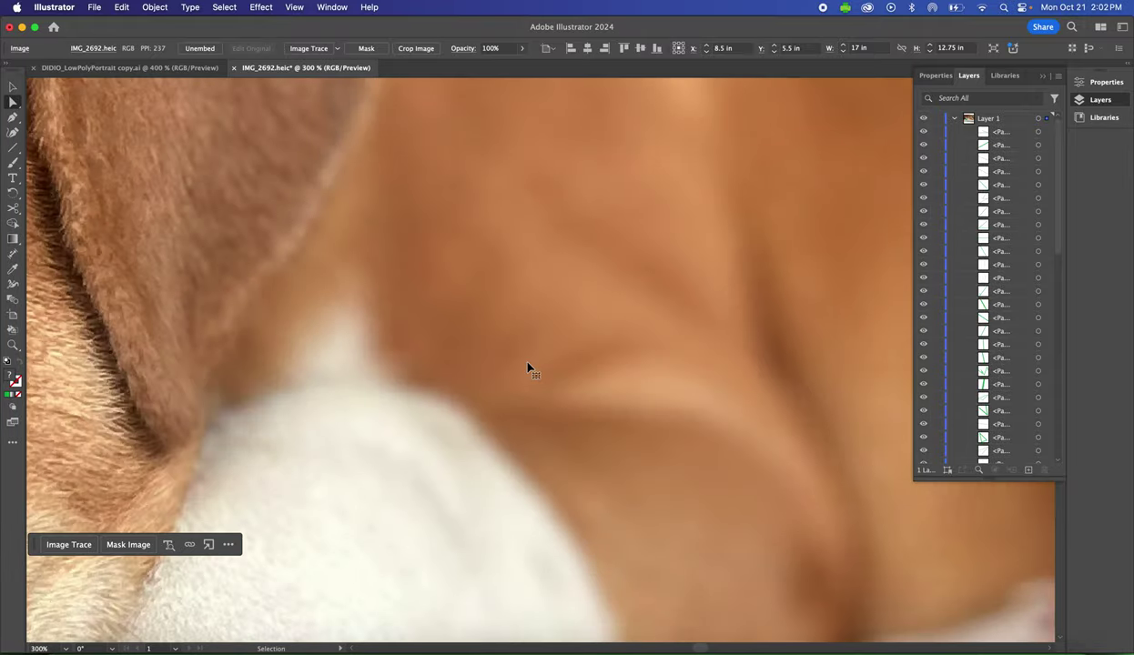
{"action": "key", "text": "super+equal"}
{"action": "scroll", "coordinate": [528, 368], "scroll_direction": "left", "scroll_amount": 10}
{"action": "scroll", "coordinate": [527, 368], "scroll_direction": "left", "scroll_amount": 3}
{"action": "scroll", "coordinate": [528, 367], "scroll_direction": "down", "scroll_amount": 5}
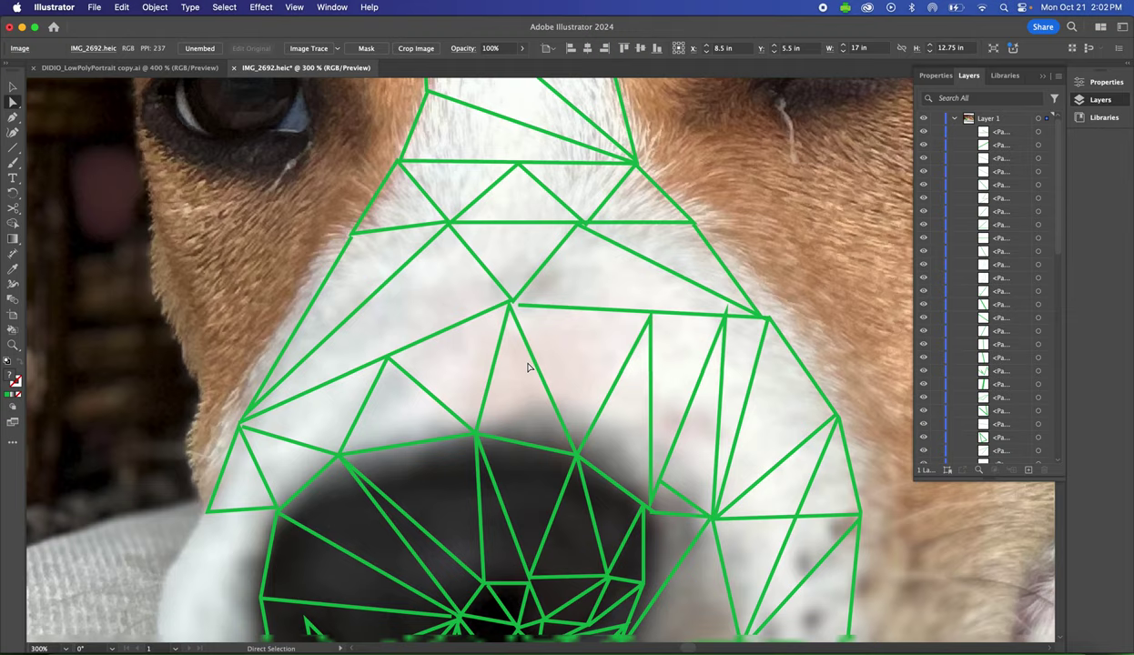
{"action": "key", "text": "super+equal"}
{"action": "key", "text": "super+equal"}
{"action": "key", "text": "super+equal"}
{"action": "key", "text": "super+equal"}
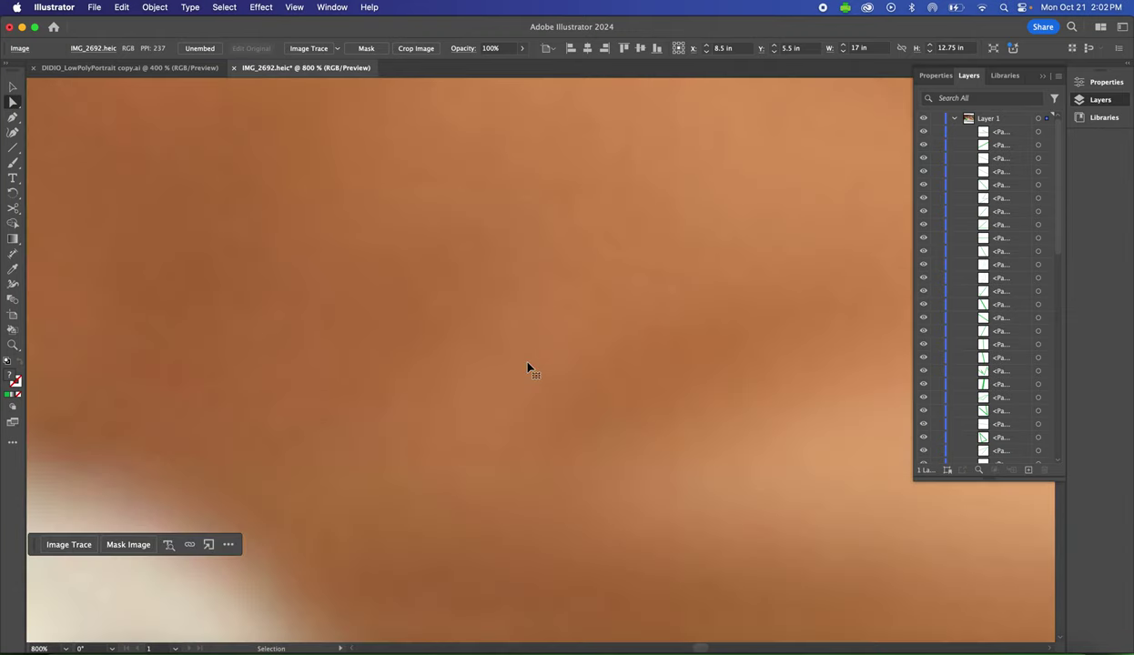
{"action": "scroll", "coordinate": [528, 368], "scroll_direction": "left", "scroll_amount": 15}
{"action": "scroll", "coordinate": [528, 368], "scroll_direction": "left", "scroll_amount": 20}
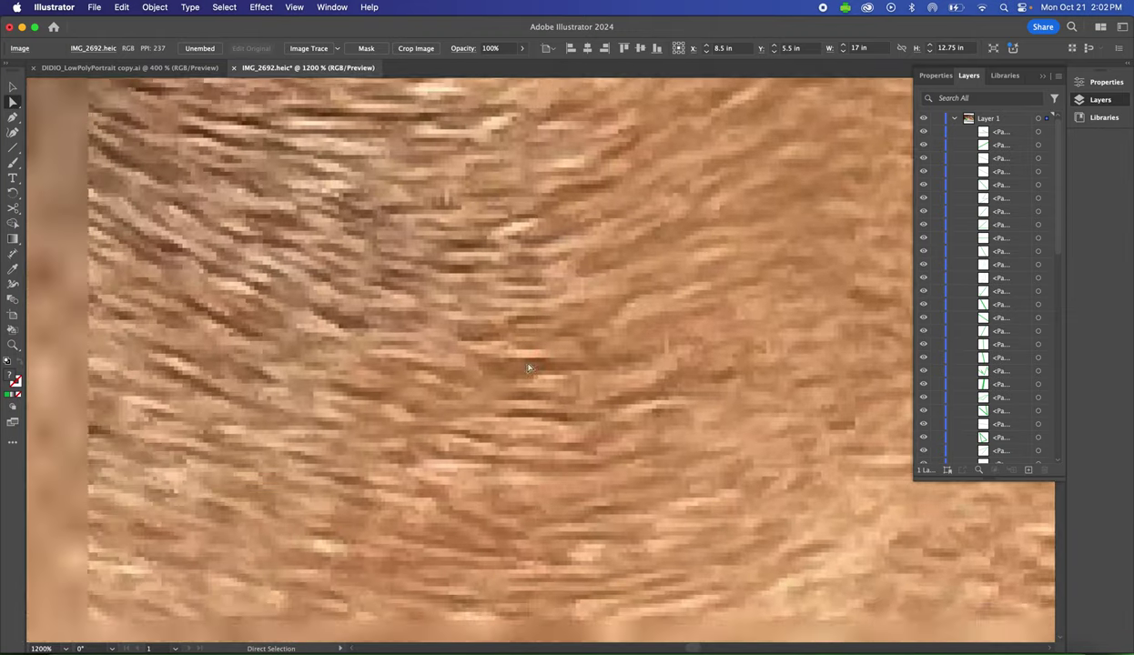
{"action": "scroll", "coordinate": [528, 368], "scroll_direction": "down", "scroll_amount": 4}
{"action": "scroll", "coordinate": [528, 367], "scroll_direction": "up", "scroll_amount": 5}
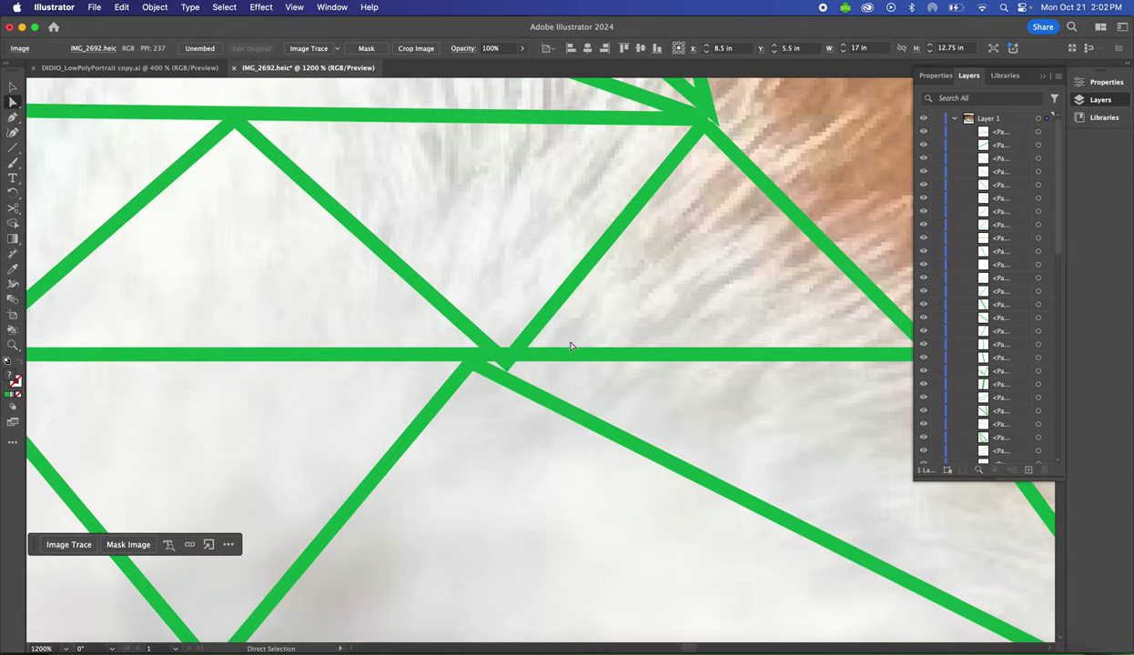
Deselect the dog photo and lock it at the end of Layer 1's object list.
{"action": "mouse_move", "coordinate": [417, 317]}
{"action": "left_mouse_down"}
{"action": "mouse_move", "coordinate": [506, 306]}
{"action": "mouse_move", "coordinate": [421, 271]}
{"action": "mouse_move", "coordinate": [419, 336]}
{"action": "left_mouse_up"}
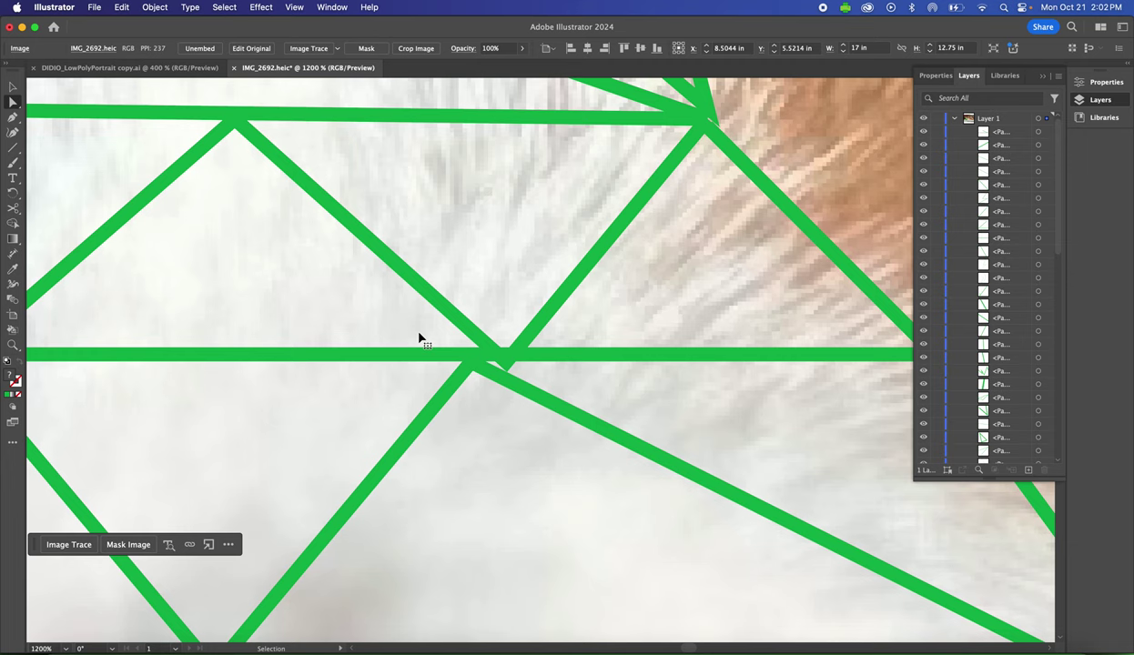
{"action": "key", "text": "super+shift+a"}
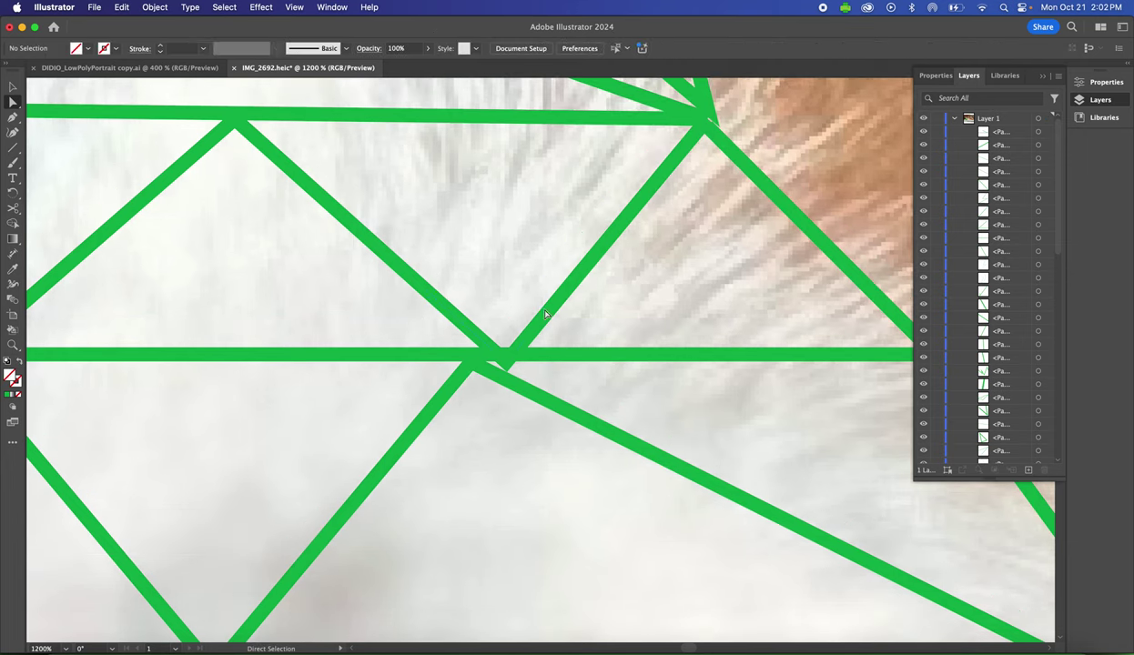
{"action": "scroll", "coordinate": [1015, 279], "scroll_direction": "down", "scroll_amount": 5}
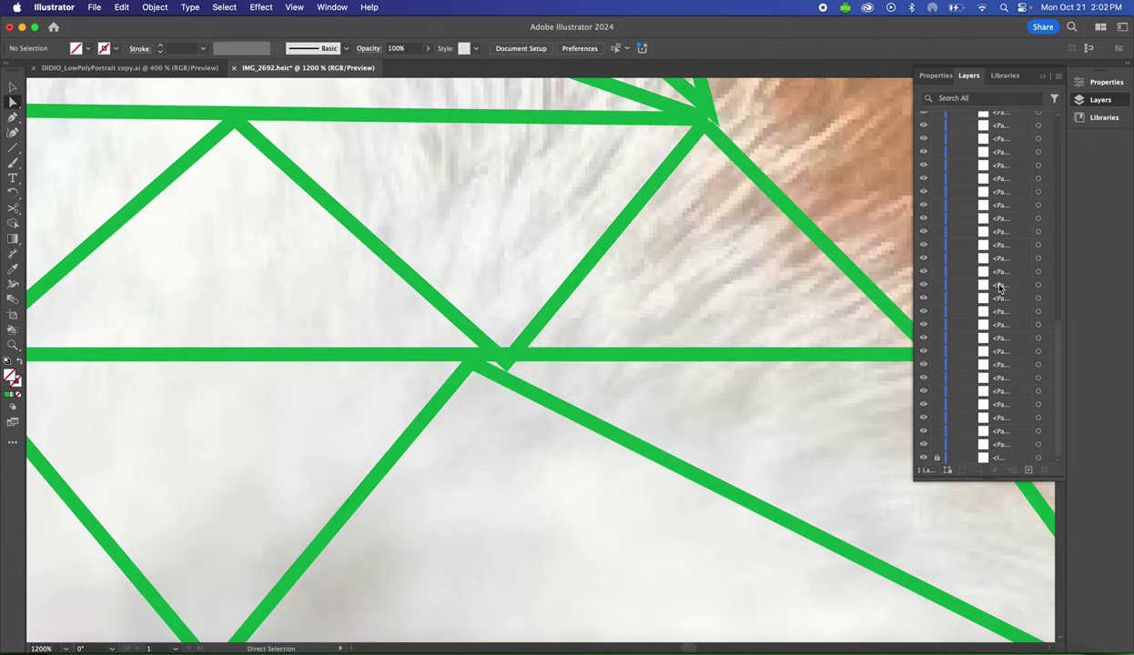
{"action": "left_click", "coordinate": [936, 458]}
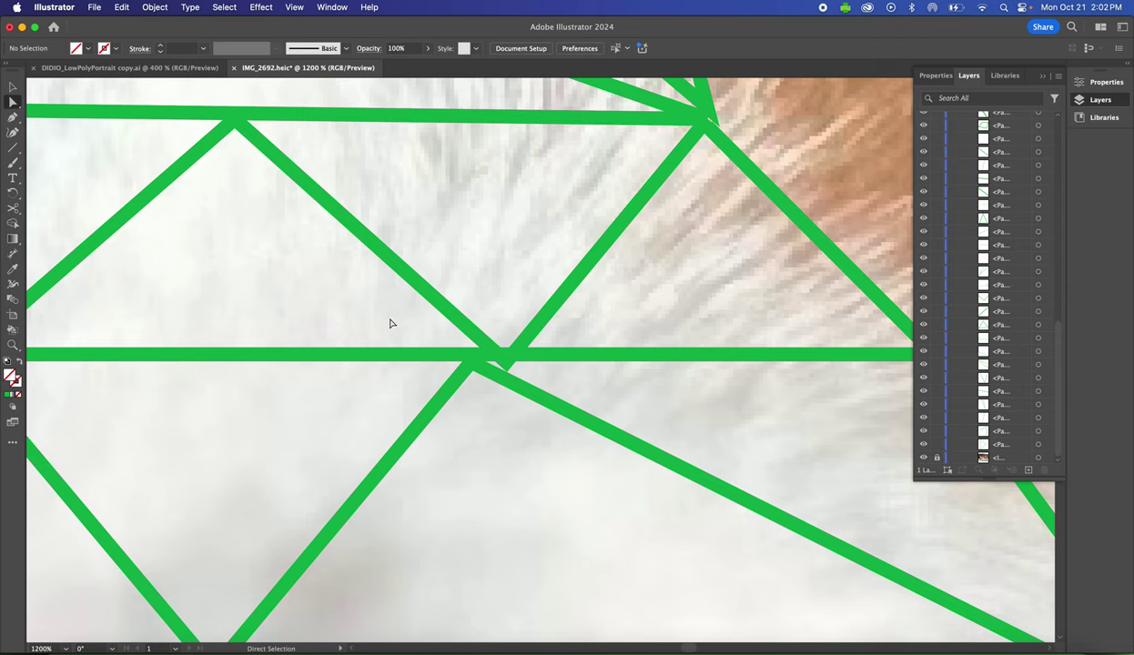
Center-align the mismatched anchor points at the upper-snout junction horizontally and vertically so the diagonal lines meet at one point.
{"action": "left_click_drag", "start_coordinate": [392, 304], "coordinate": [578, 429]}
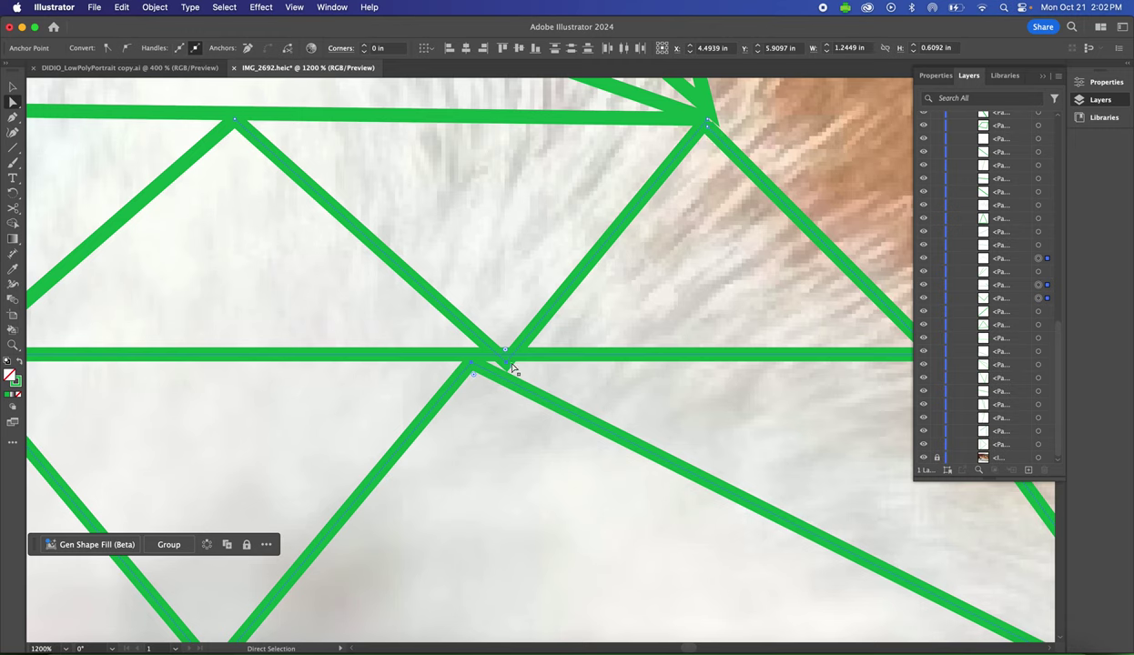
{"action": "left_click", "coordinate": [465, 50]}
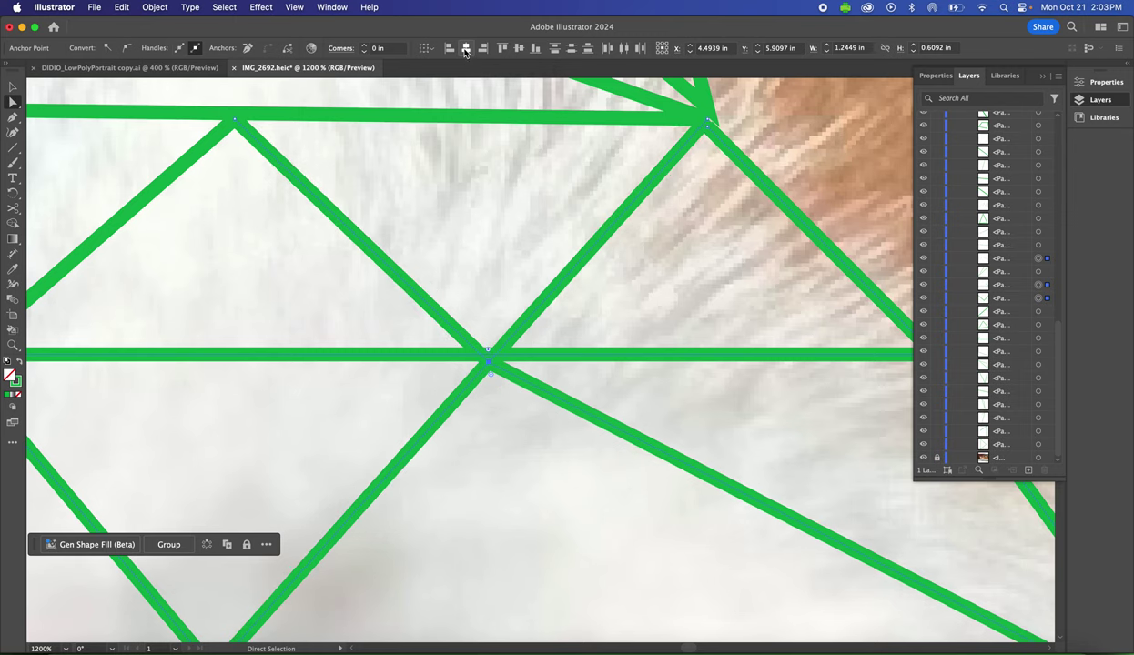
{"action": "left_click", "coordinate": [521, 55]}
{"action": "left_click", "coordinate": [495, 407]}
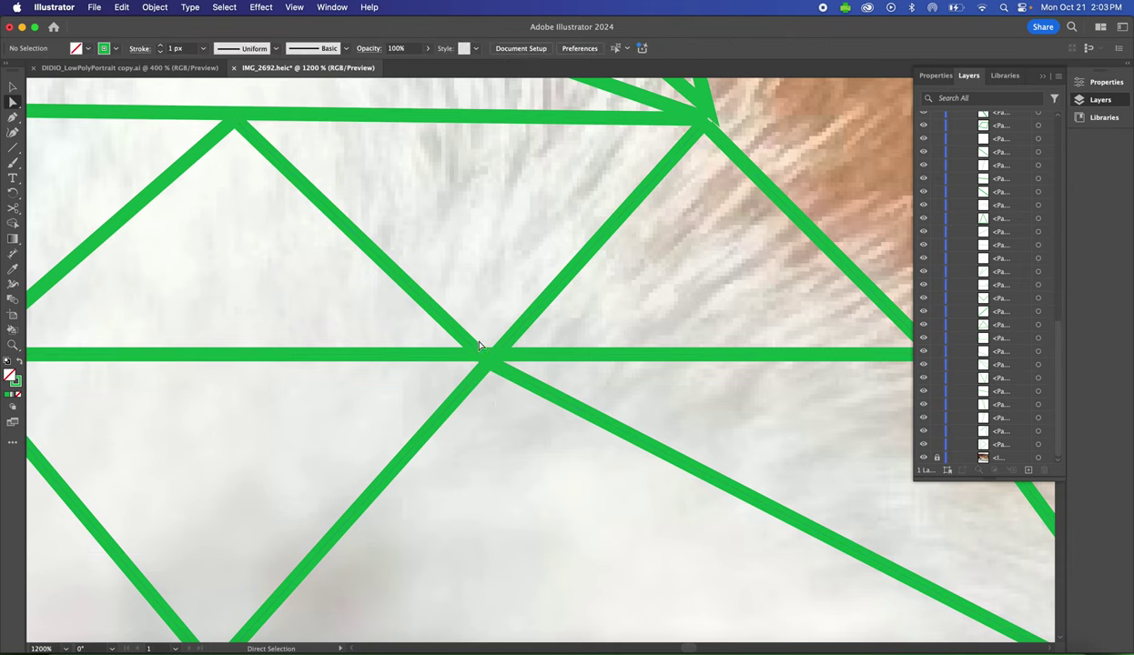
Move the anchor points at the upper-snout junction slightly up and left so the diagonals meet on the horizontal line.
{"action": "left_click", "coordinate": [445, 353]}
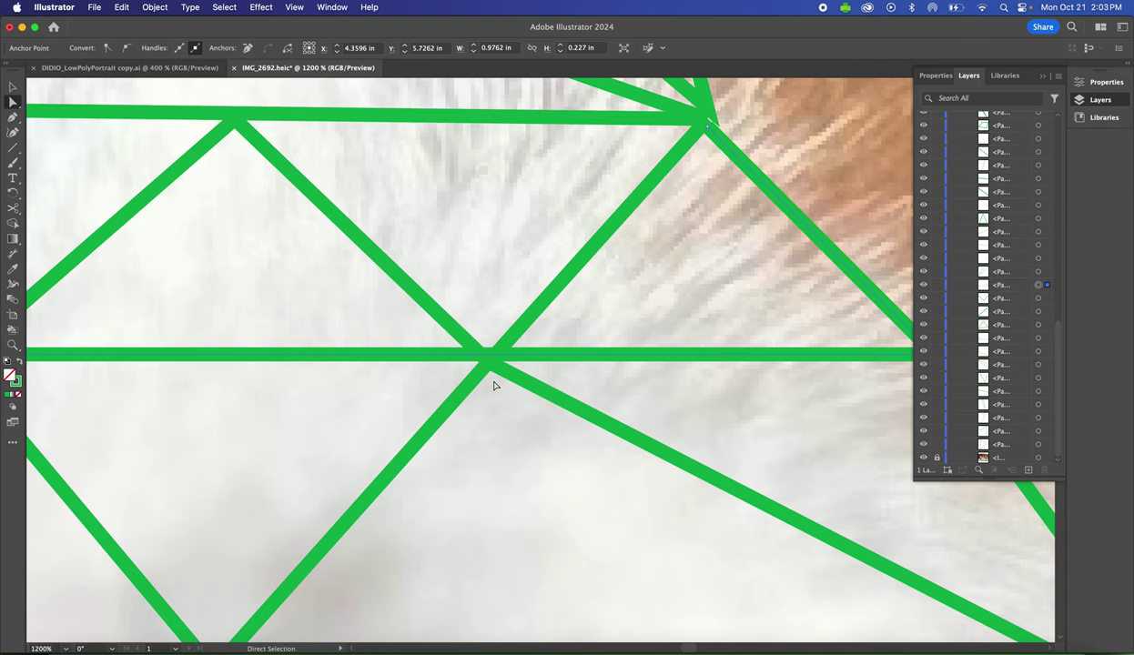
{"action": "left_click_drag", "start_coordinate": [469, 320], "coordinate": [535, 465]}
{"action": "left_click_drag", "start_coordinate": [488, 362], "coordinate": [481, 356]}
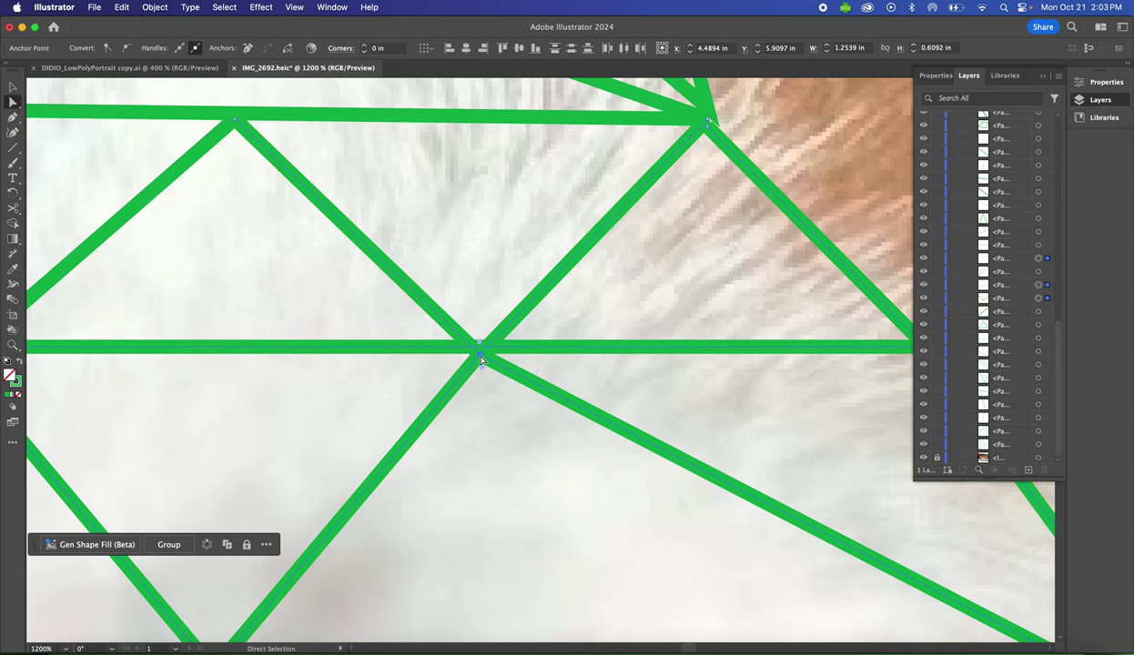
{"action": "left_click", "coordinate": [498, 341], "text": "shift"}
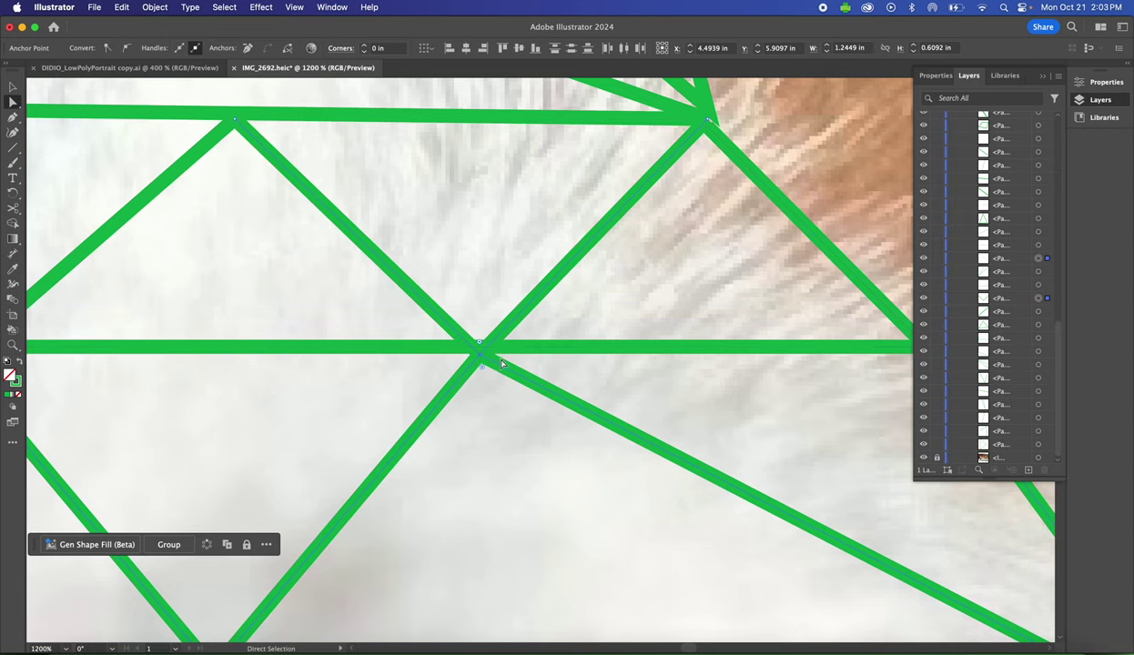
{"action": "left_click_drag", "start_coordinate": [480, 355], "coordinate": [477, 351]}
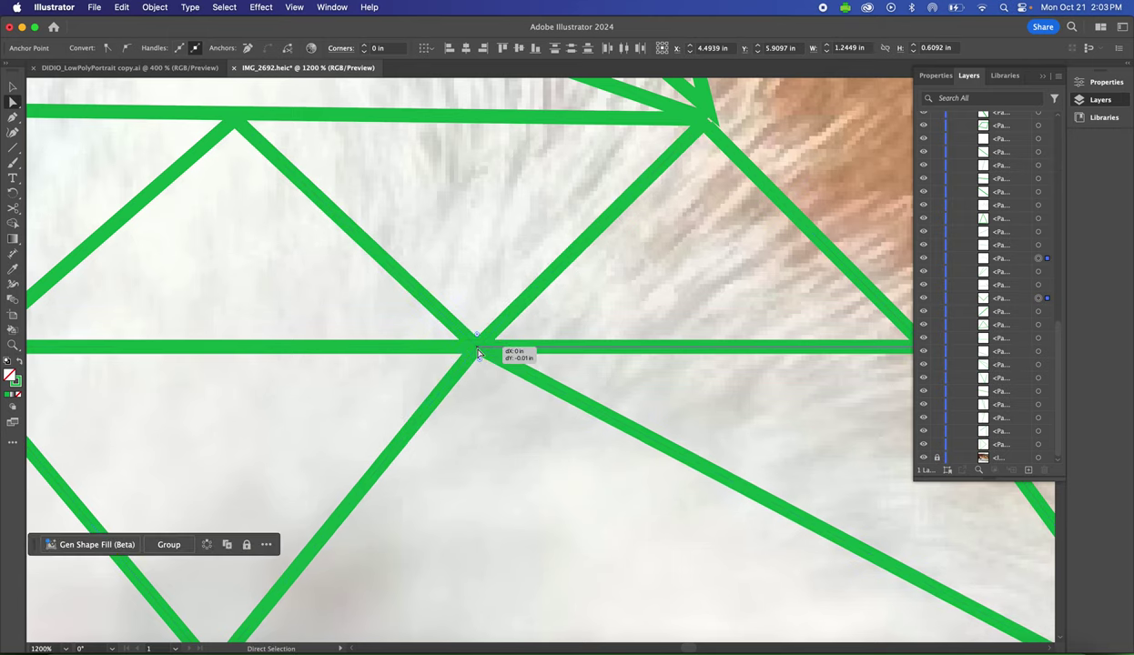
Vertically center-align the anchor points where the lines converge at the snout's upper-right corner.
{"action": "scroll", "coordinate": [578, 410], "scroll_direction": "up", "scroll_amount": 3}
{"action": "scroll", "coordinate": [574, 415], "scroll_direction": "right", "scroll_amount": 4}
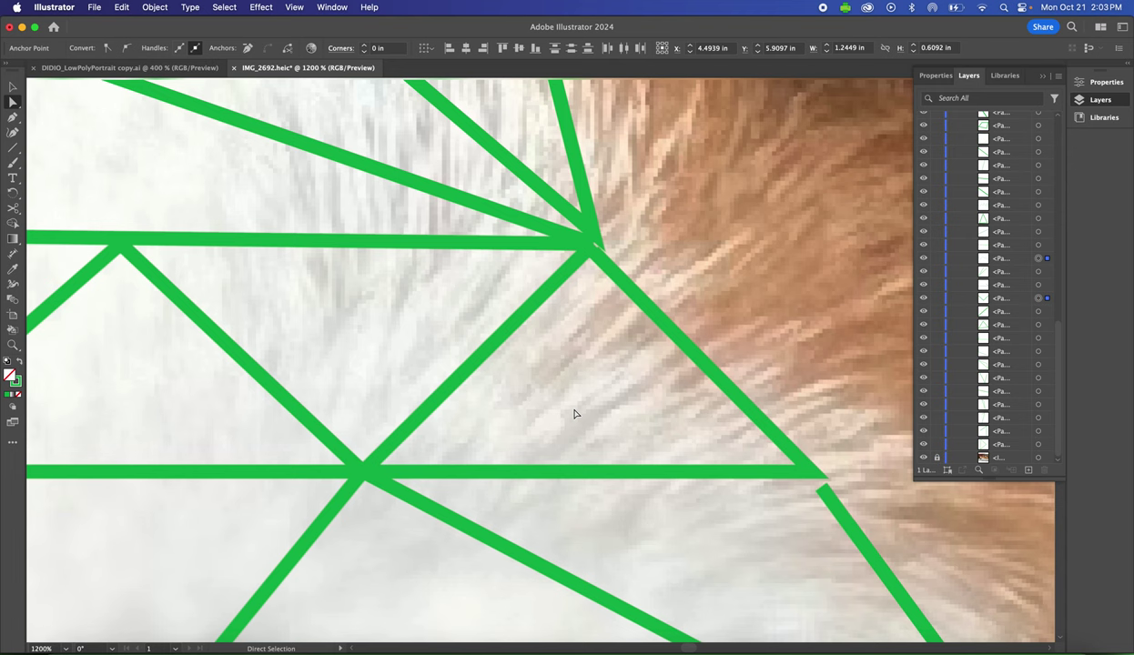
{"action": "left_click_drag", "start_coordinate": [620, 179], "coordinate": [547, 313]}
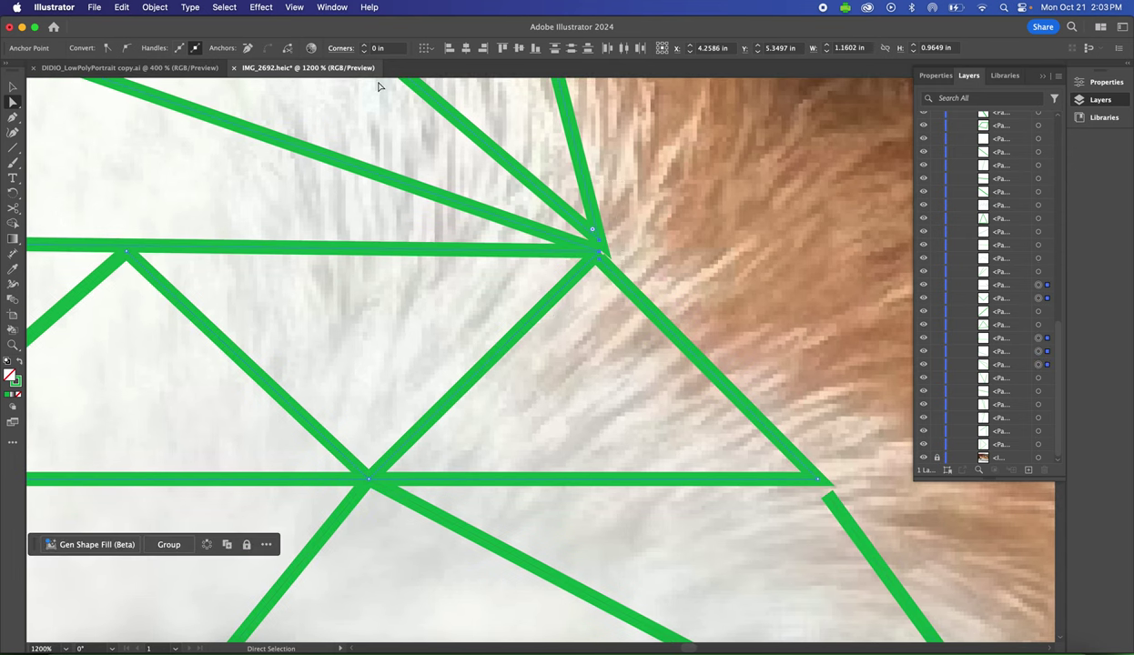
{"action": "left_click", "coordinate": [519, 48]}
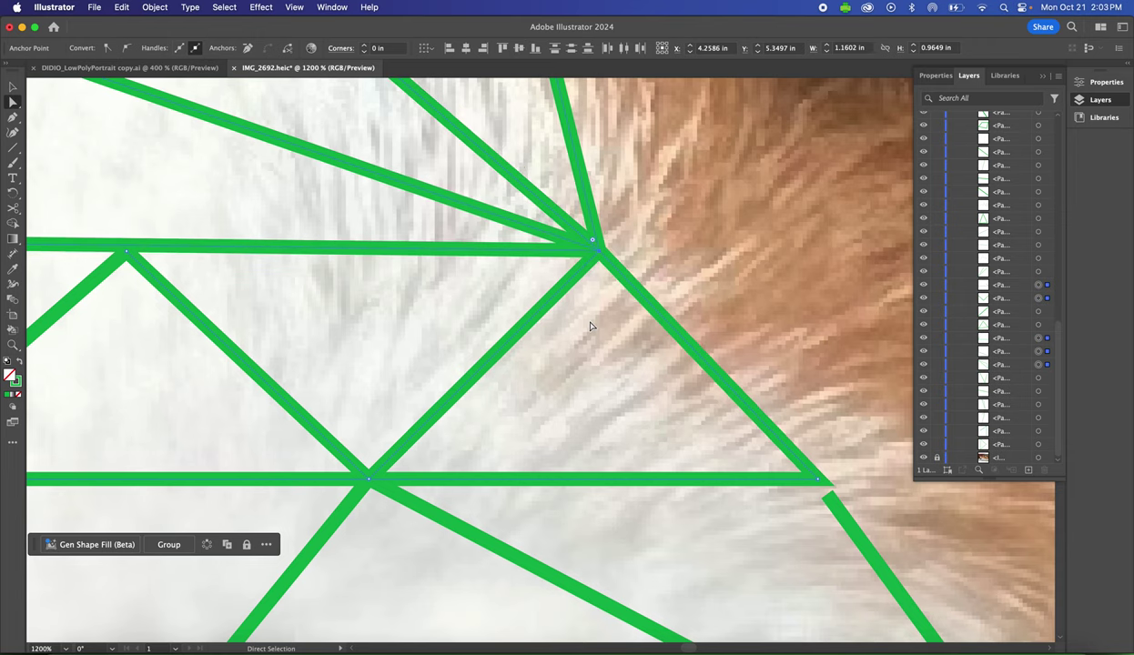
{"action": "key", "text": "super+j"}
{"action": "left_click", "coordinate": [688, 360]}
Horizontally center-align the anchor points at the right end of the horizontal line on the snout's edge.
{"action": "scroll", "coordinate": [771, 371], "scroll_direction": "down", "scroll_amount": 5}
{"action": "scroll", "coordinate": [771, 371], "scroll_direction": "right", "scroll_amount": 5}
{"action": "left_click_drag", "start_coordinate": [714, 352], "coordinate": [665, 405]}
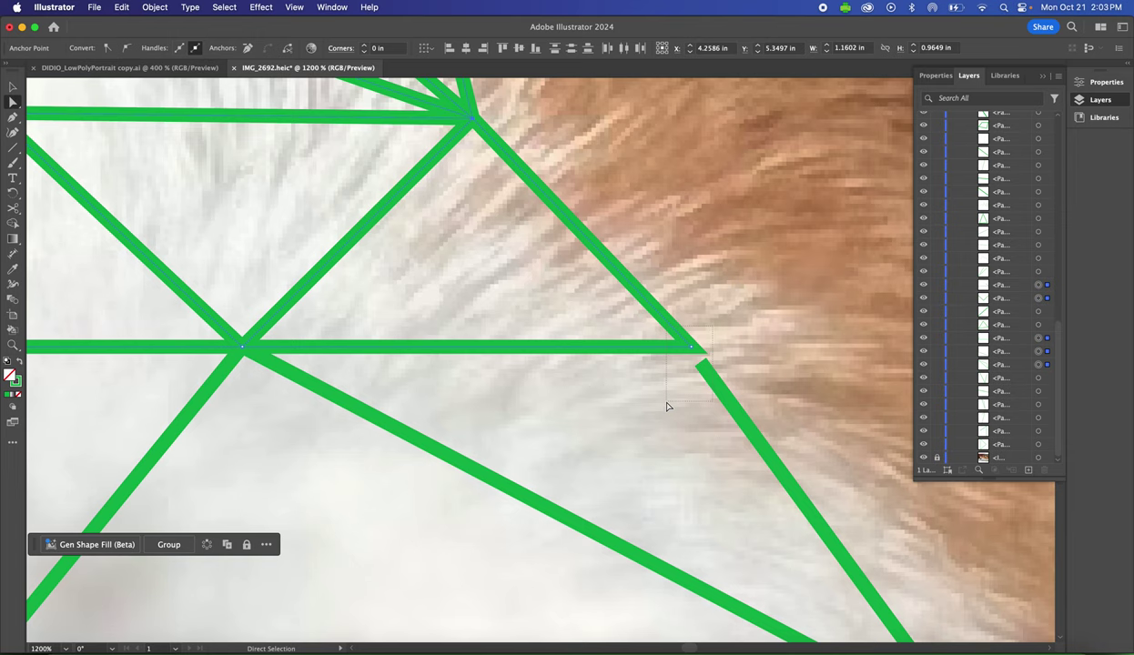
{"action": "left_click", "coordinate": [467, 47]}
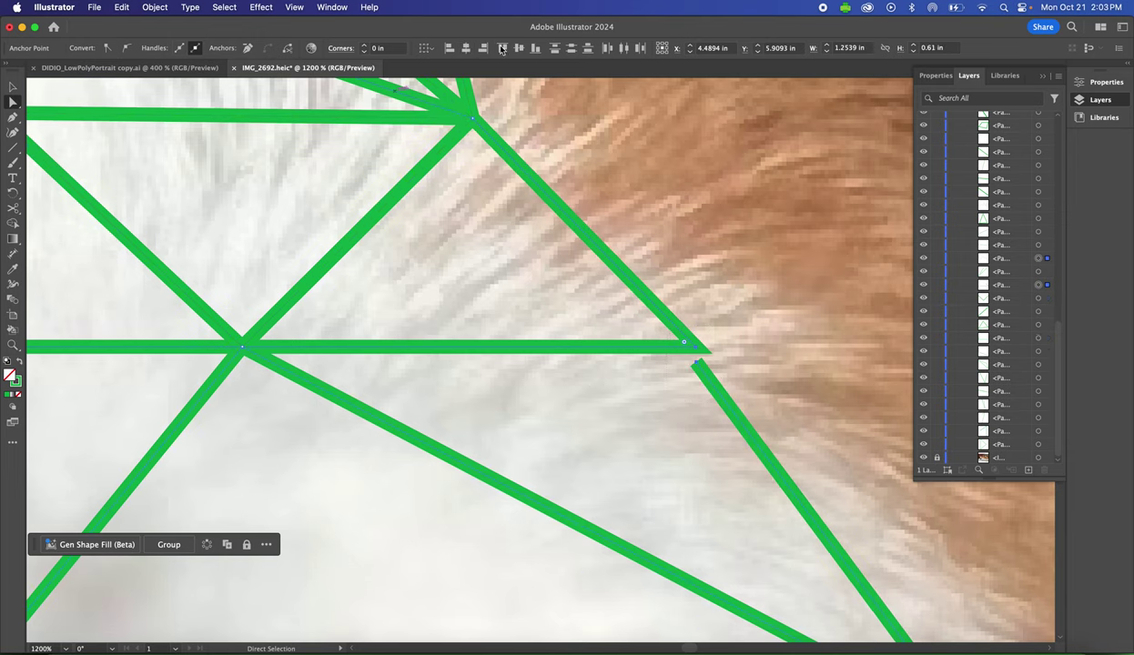
Align the anchor points at the next corner down the snout's right edge horizontally and vertically to close its gap.
{"action": "scroll", "coordinate": [608, 244], "scroll_direction": "down", "scroll_amount": 3}
{"action": "scroll", "coordinate": [608, 244], "scroll_direction": "down", "scroll_amount": 7}
{"action": "scroll", "coordinate": [608, 244], "scroll_direction": "right", "scroll_amount": 7}
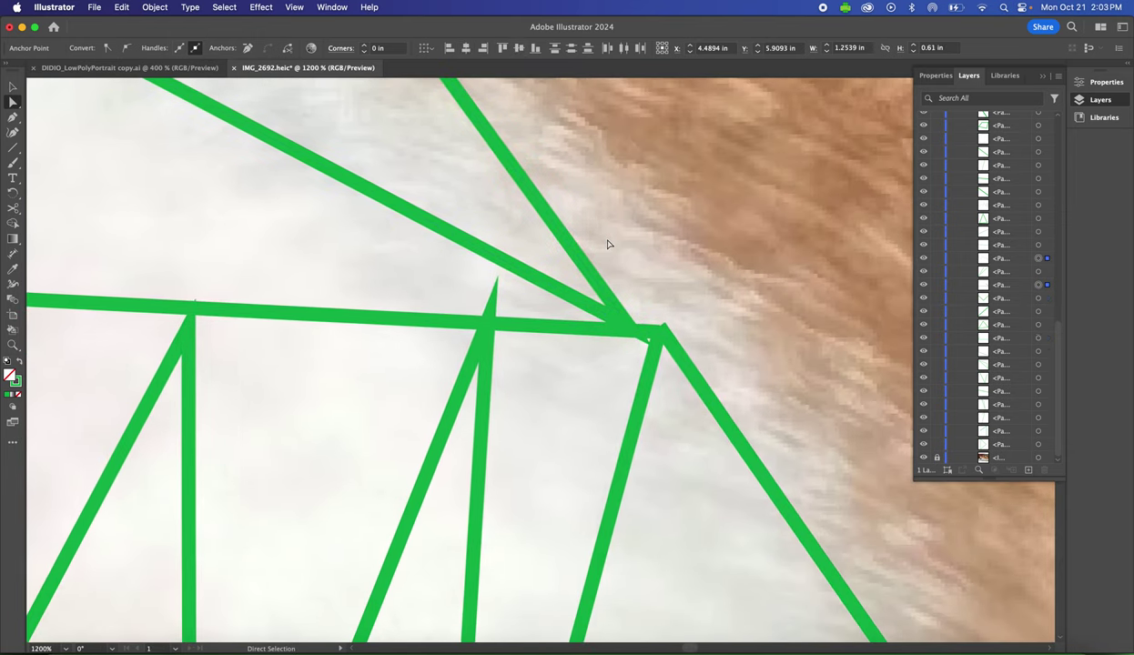
{"action": "left_click_drag", "start_coordinate": [687, 314], "coordinate": [568, 401]}
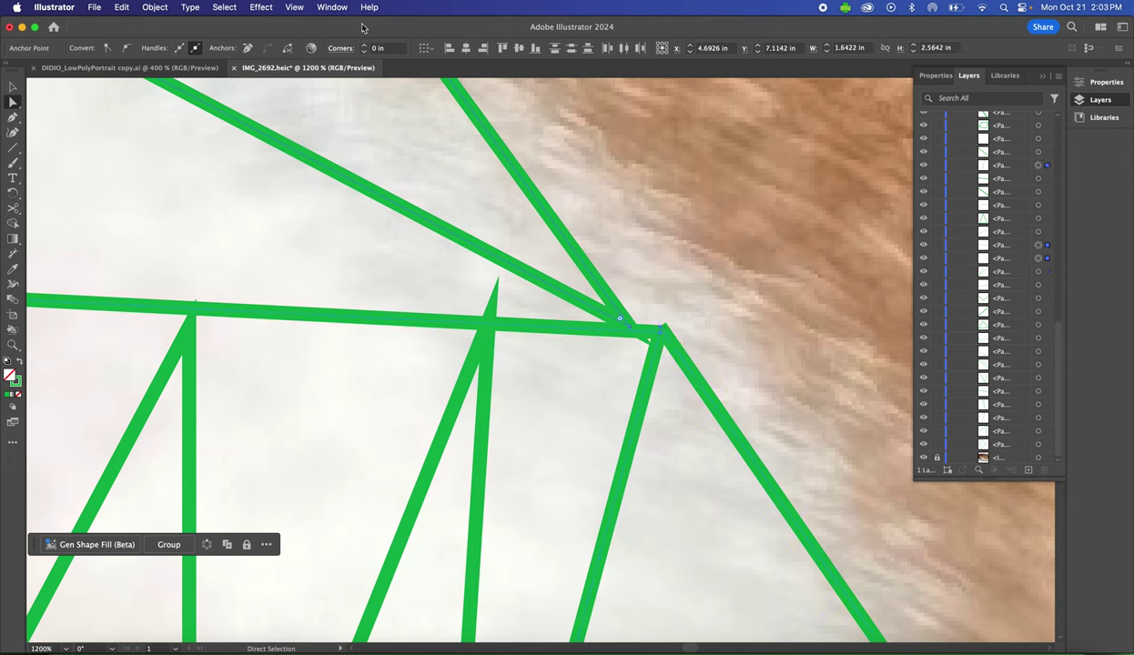
{"action": "left_click", "coordinate": [465, 50]}
{"action": "left_click", "coordinate": [501, 48]}
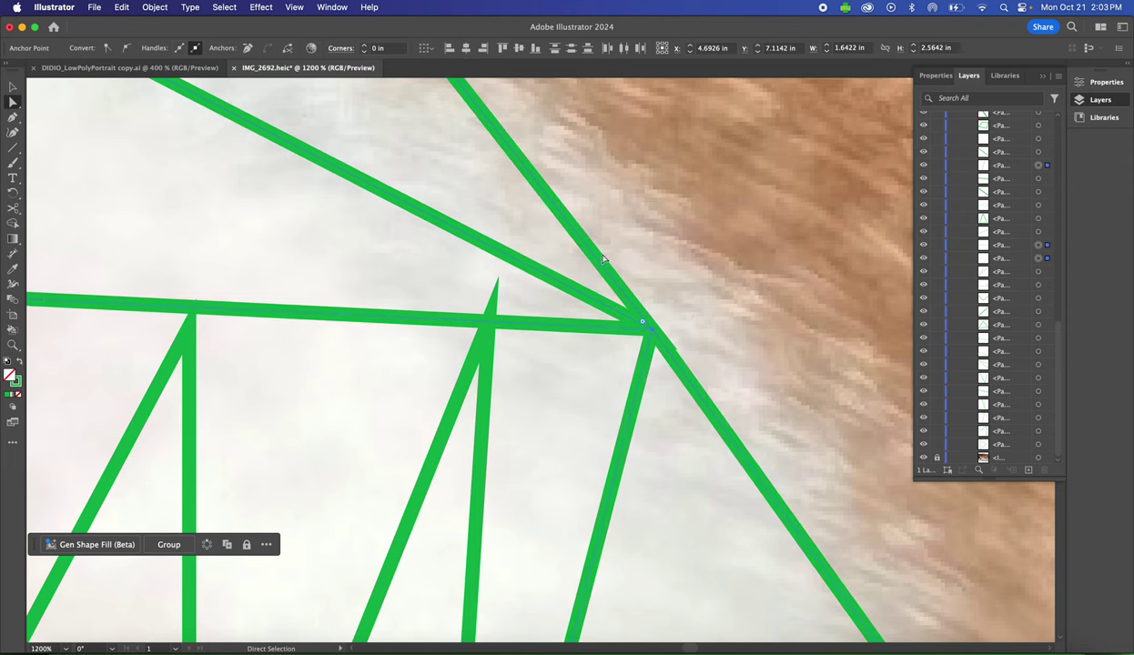
Select all the mesh lines and set their stroke corners to a bevel join to remove the spikes.
{"action": "left_click", "coordinate": [463, 336]}
{"action": "left_click", "coordinate": [483, 351]}
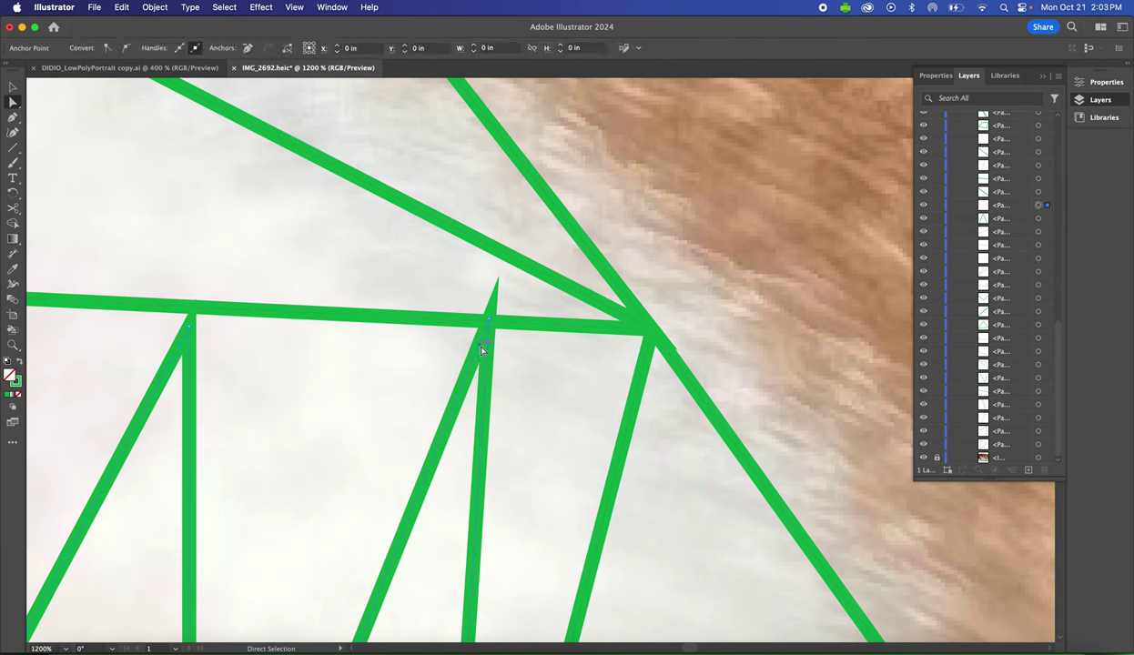
{"action": "left_click", "coordinate": [492, 307]}
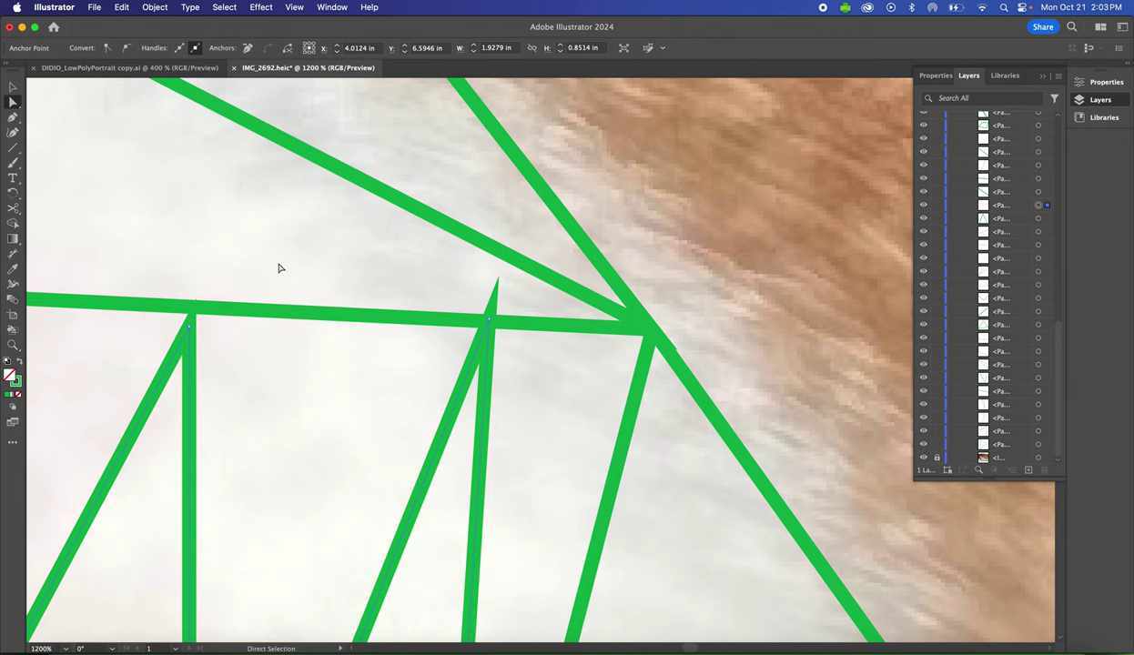
{"action": "key", "text": "super+a"}
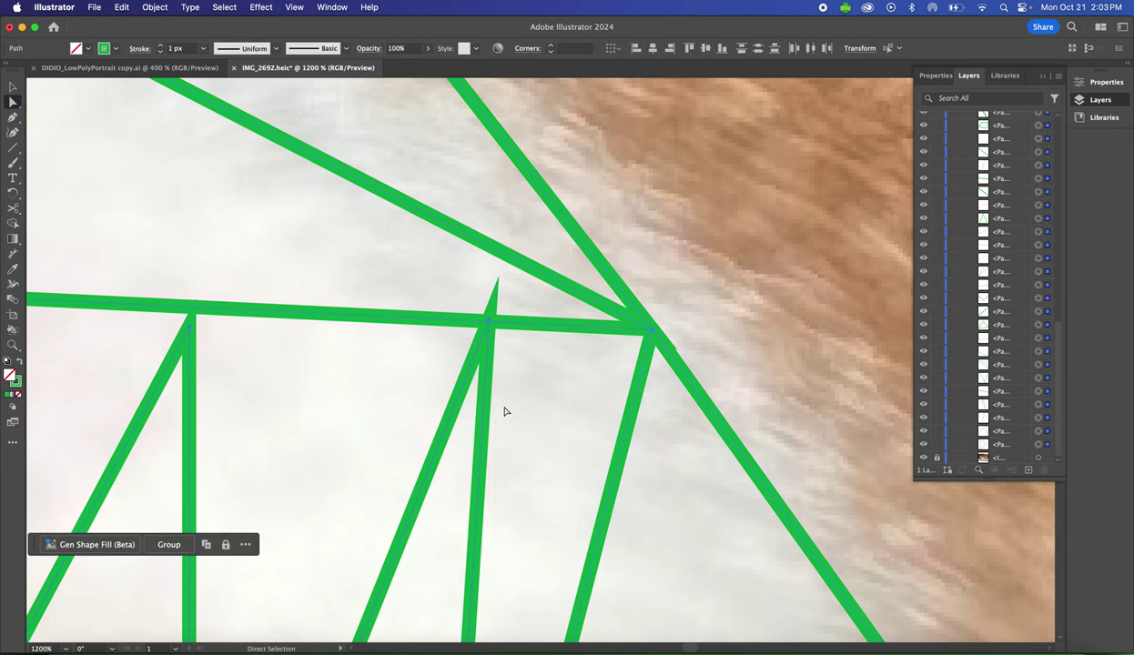
{"action": "left_click", "coordinate": [329, 8]}
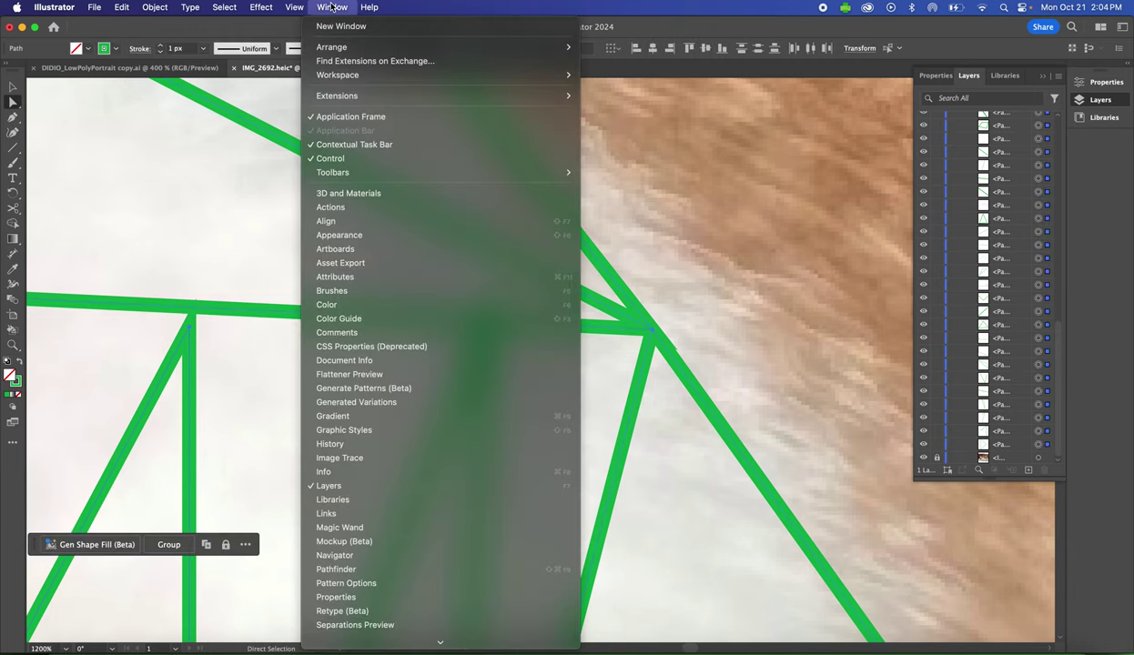
{"action": "mouse_move", "coordinate": [294, 7]}
{"action": "left_click", "coordinate": [129, 36]}
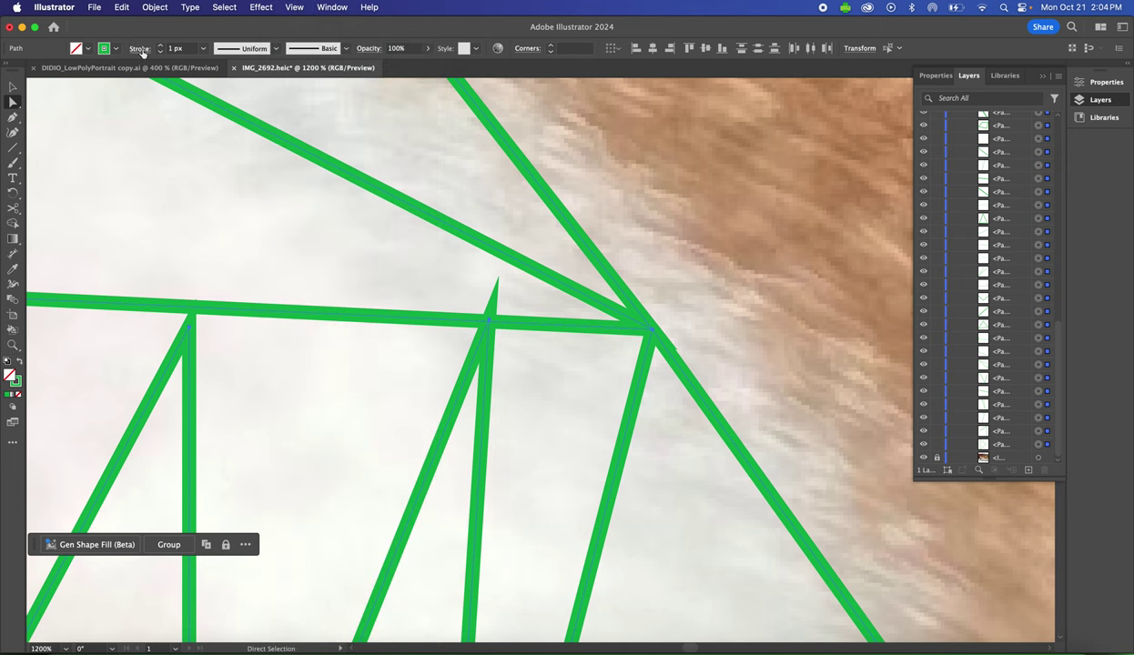
{"action": "left_click", "coordinate": [138, 50]}
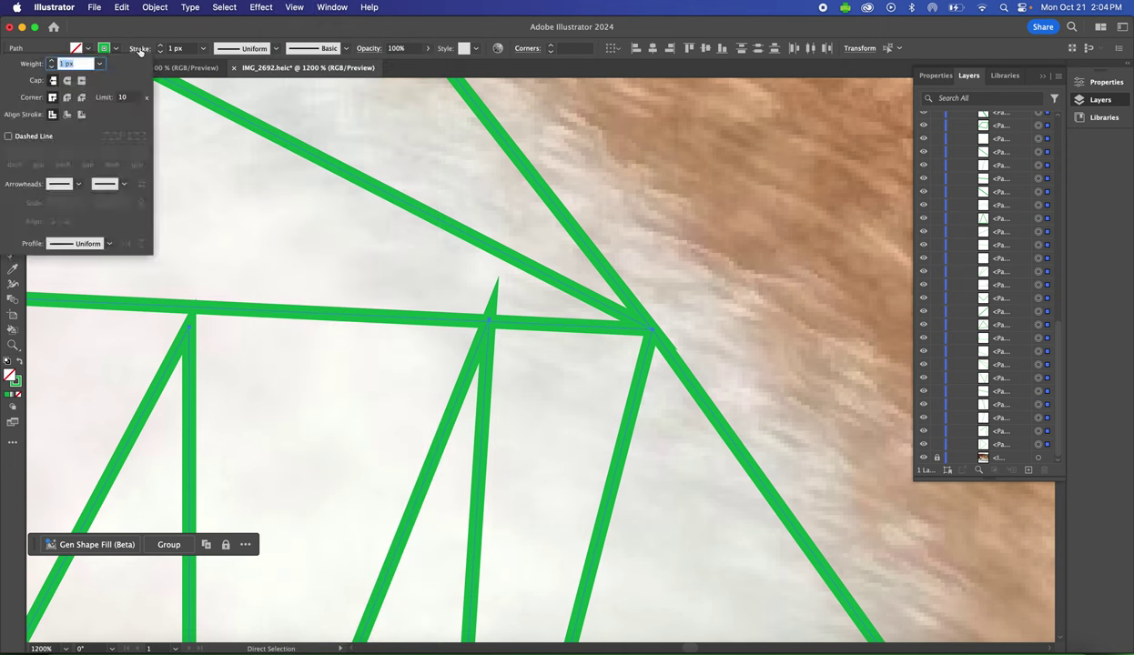
{"action": "left_click", "coordinate": [69, 101]}
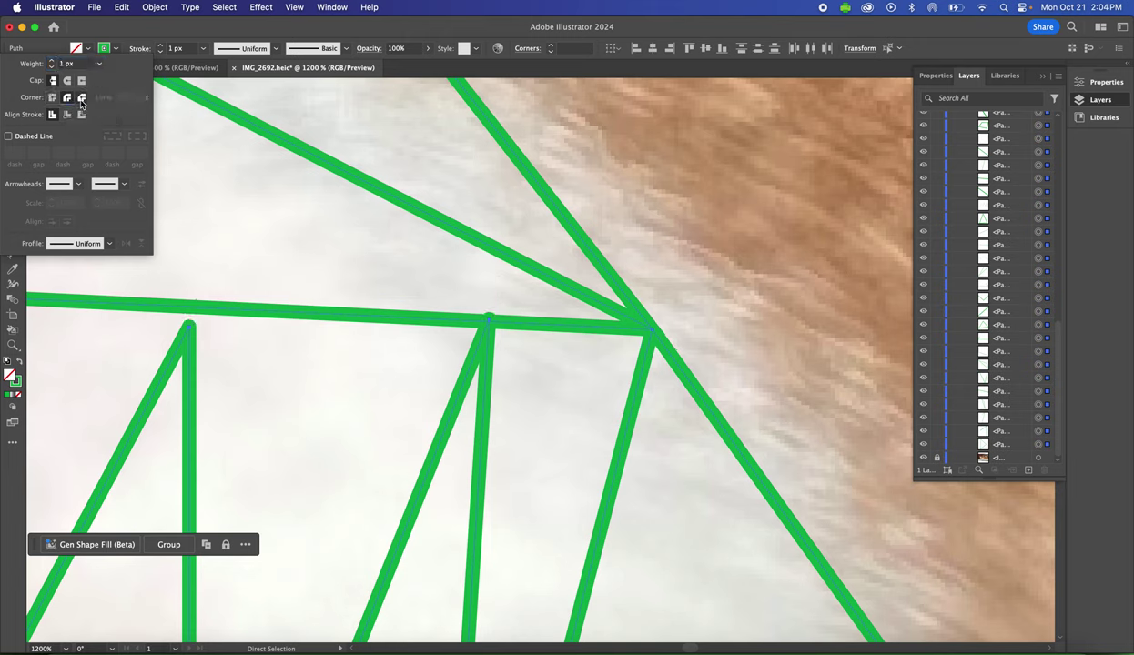
{"action": "left_click", "coordinate": [81, 100]}
Move the apex of the leftmost triangle below the snout's horizontal line up so it touches that line.
{"action": "left_click", "coordinate": [190, 330]}
{"action": "left_click", "coordinate": [190, 330]}
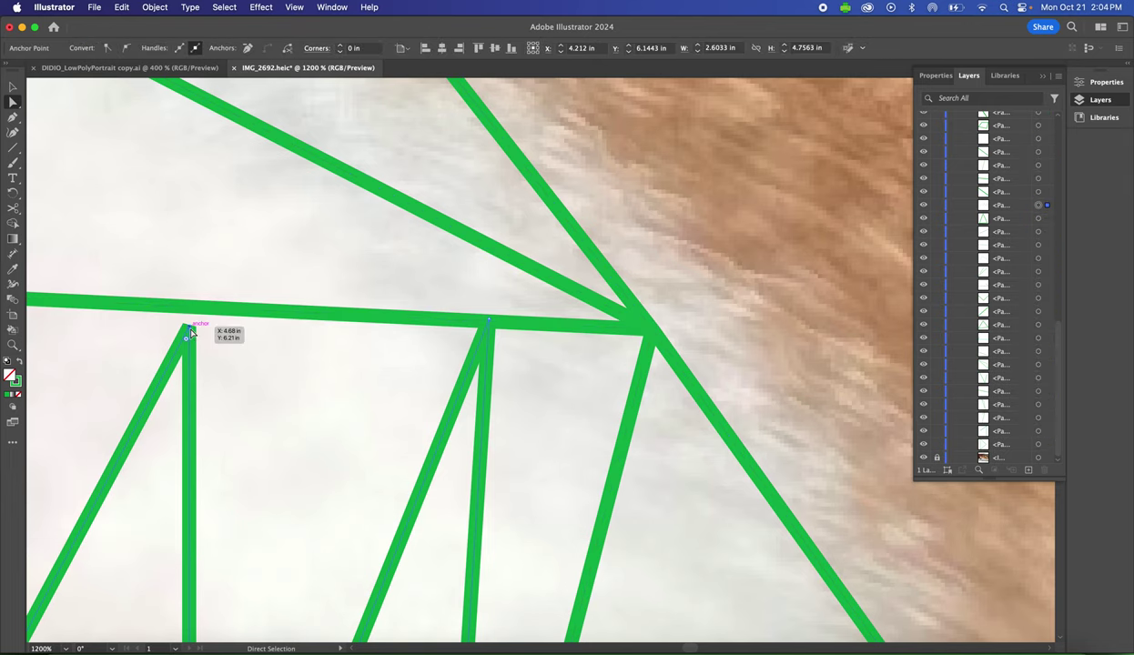
{"action": "left_click_drag", "start_coordinate": [190, 330], "coordinate": [191, 319]}
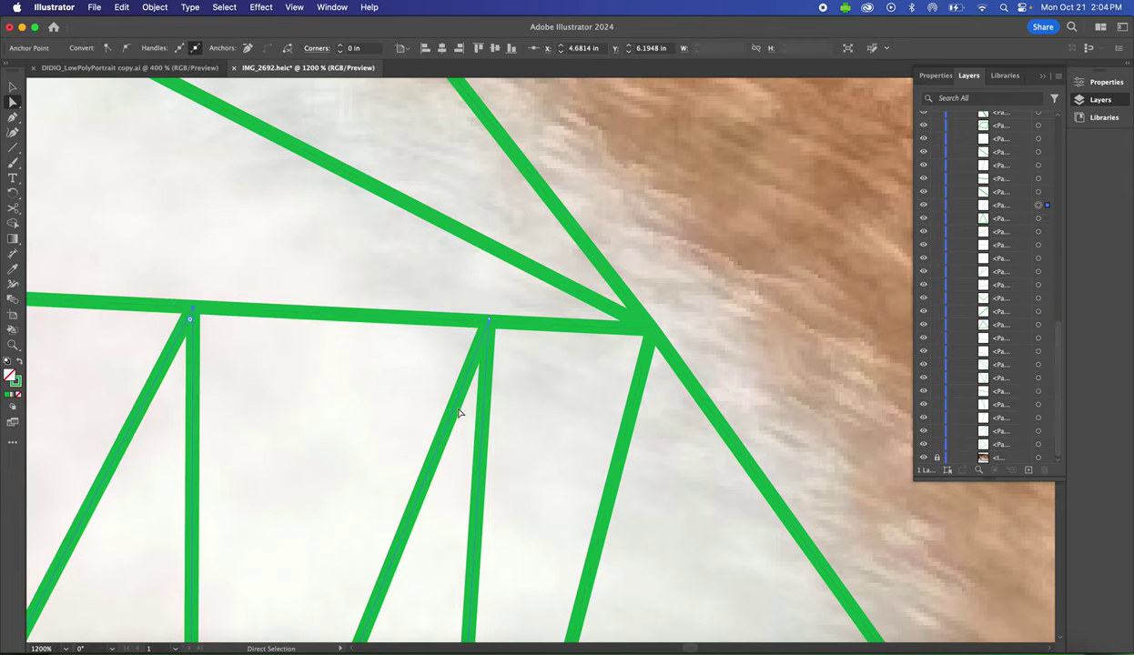
Center-align the overlapping anchor points at the two corners on the snout bridge's left edge to close their gaps.
{"action": "scroll", "coordinate": [458, 414], "scroll_direction": "down", "scroll_amount": 5}
{"action": "scroll", "coordinate": [458, 414], "scroll_direction": "down", "scroll_amount": 10}
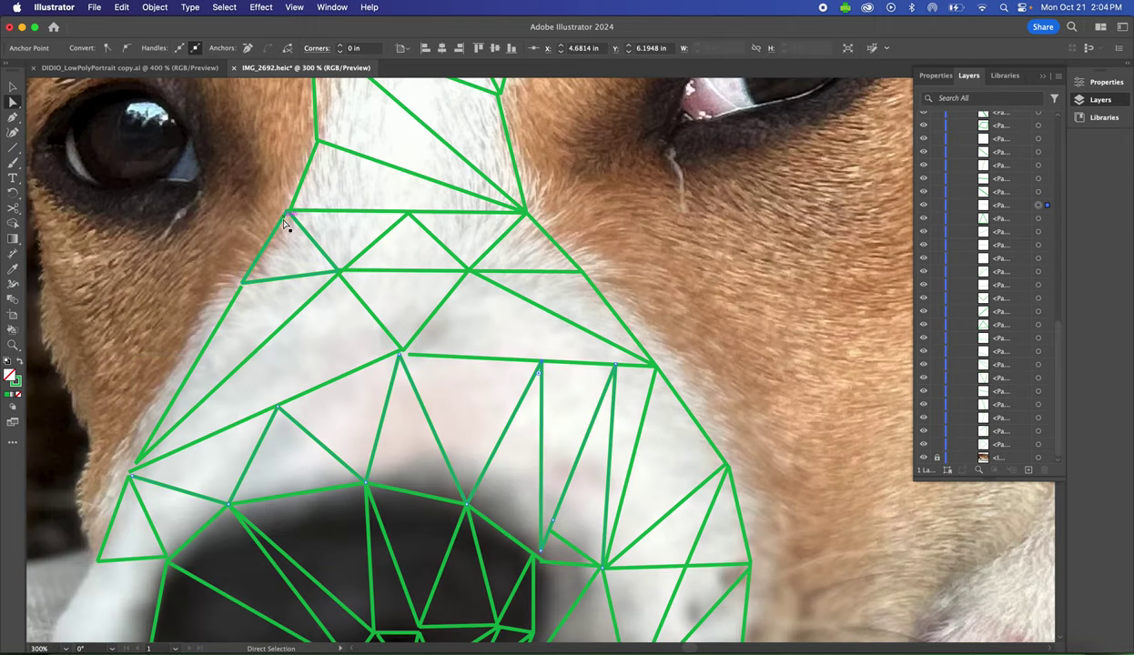
{"action": "left_click_drag", "start_coordinate": [268, 209], "coordinate": [311, 237]}
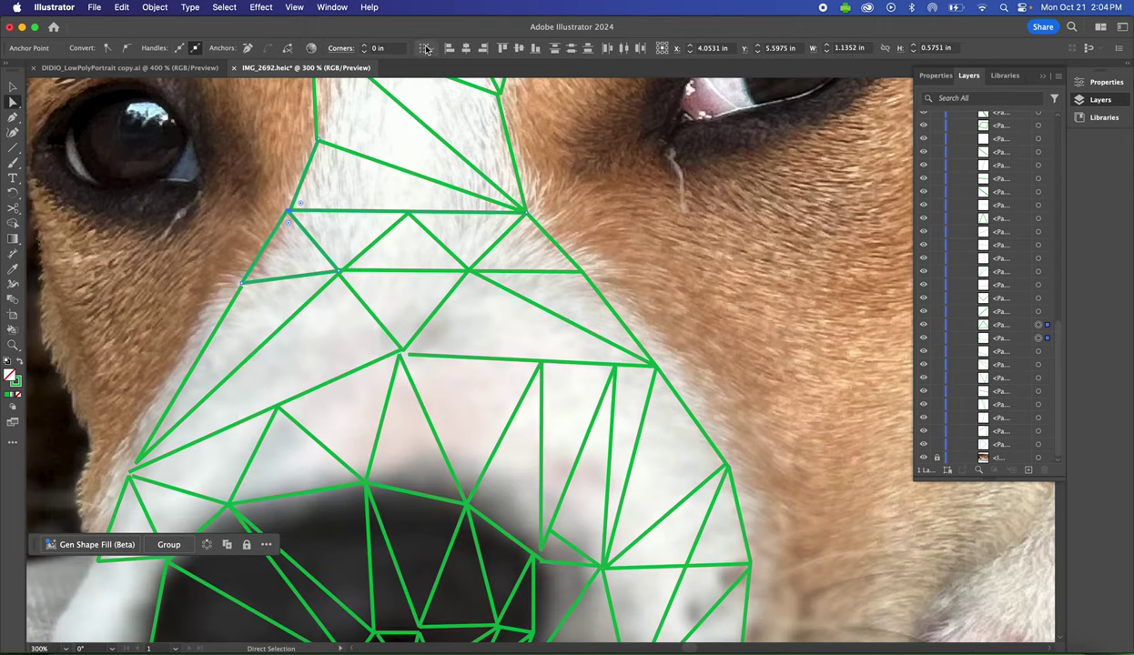
{"action": "left_click", "coordinate": [466, 51]}
{"action": "left_click_drag", "start_coordinate": [347, 153], "coordinate": [344, 150]}
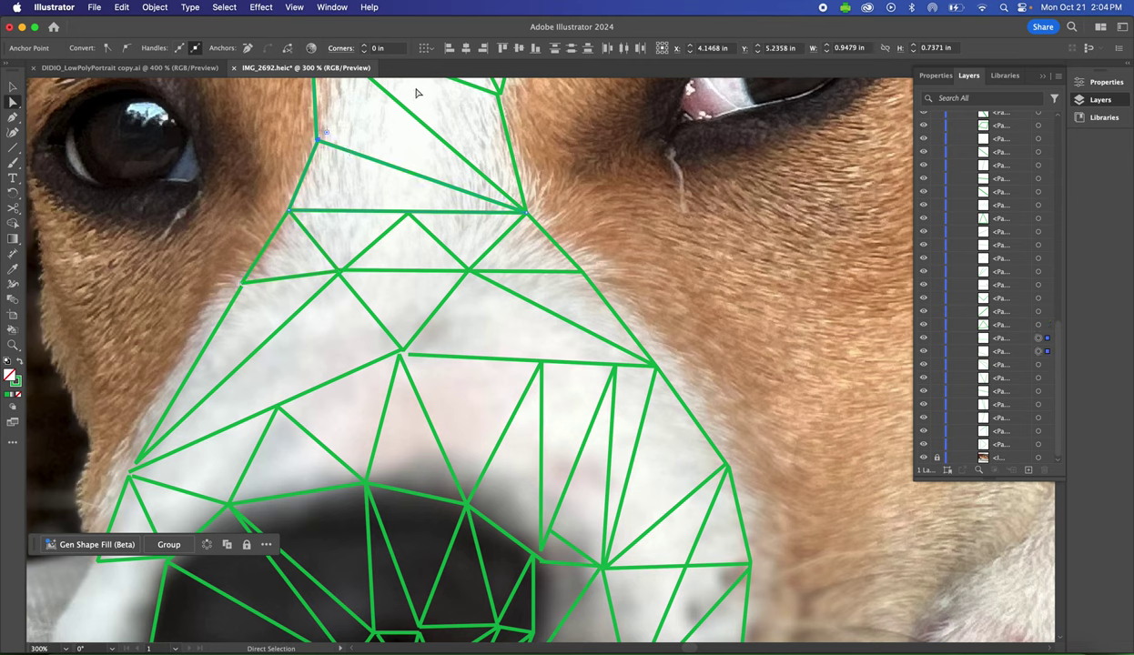
{"action": "left_click", "coordinate": [466, 48]}
{"action": "left_click", "coordinate": [518, 49]}
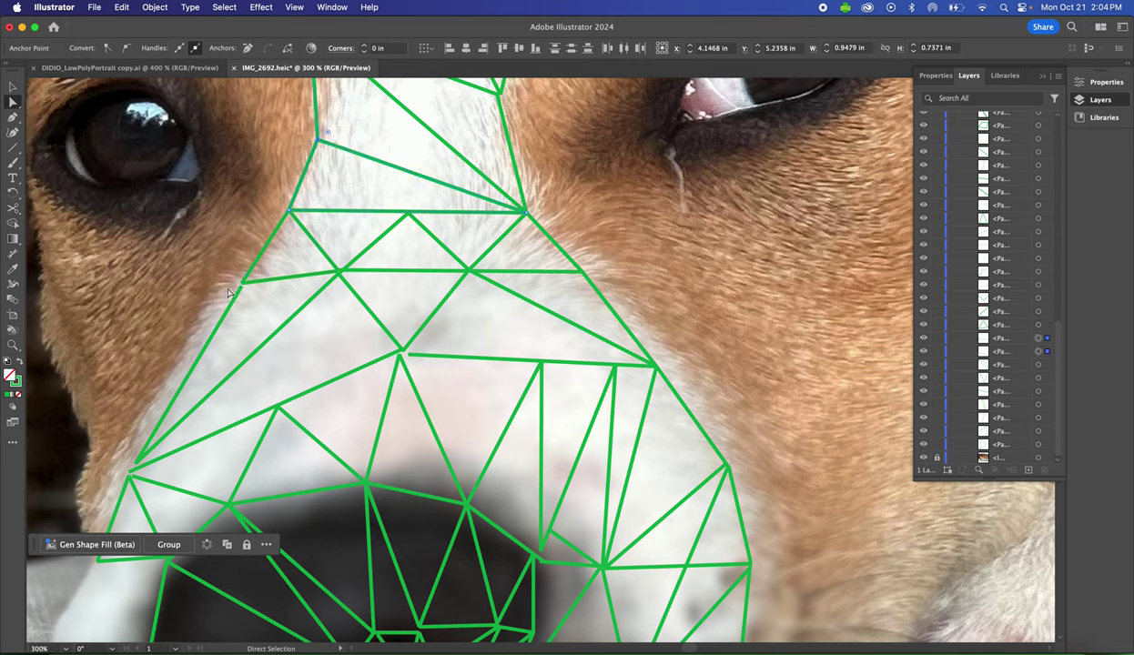
Center-align the anchor points horizontally and vertically at the two inner junctions on the second horizontal line across the snout.
{"action": "left_click_drag", "start_coordinate": [315, 265], "coordinate": [362, 291]}
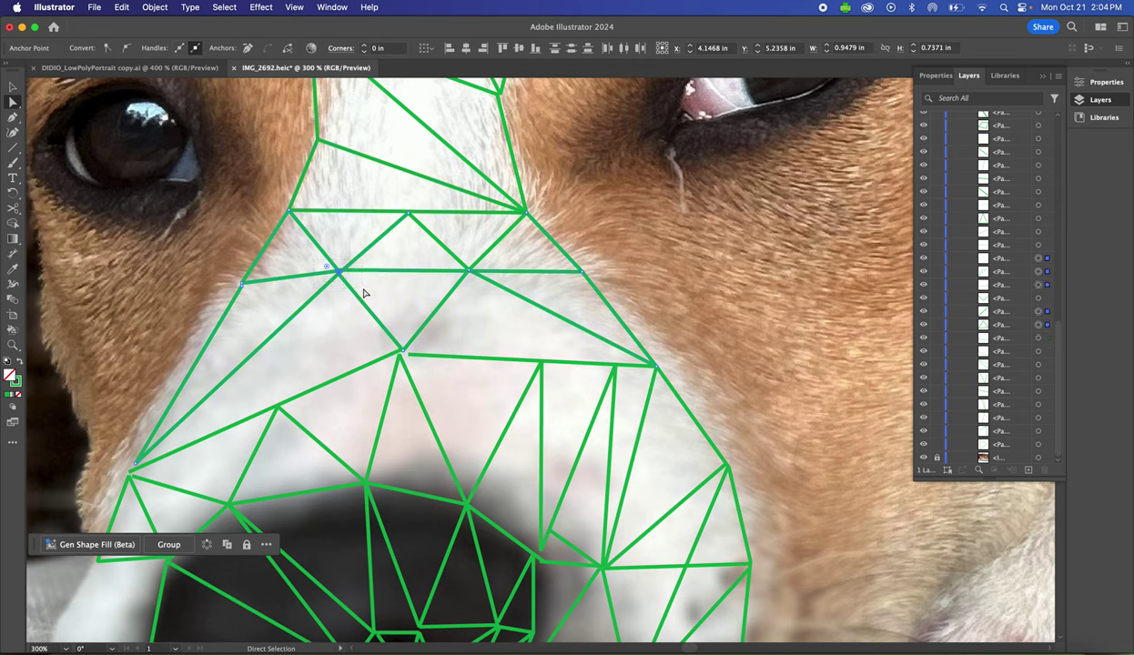
{"action": "left_click", "coordinate": [466, 49]}
{"action": "left_click", "coordinate": [519, 49]}
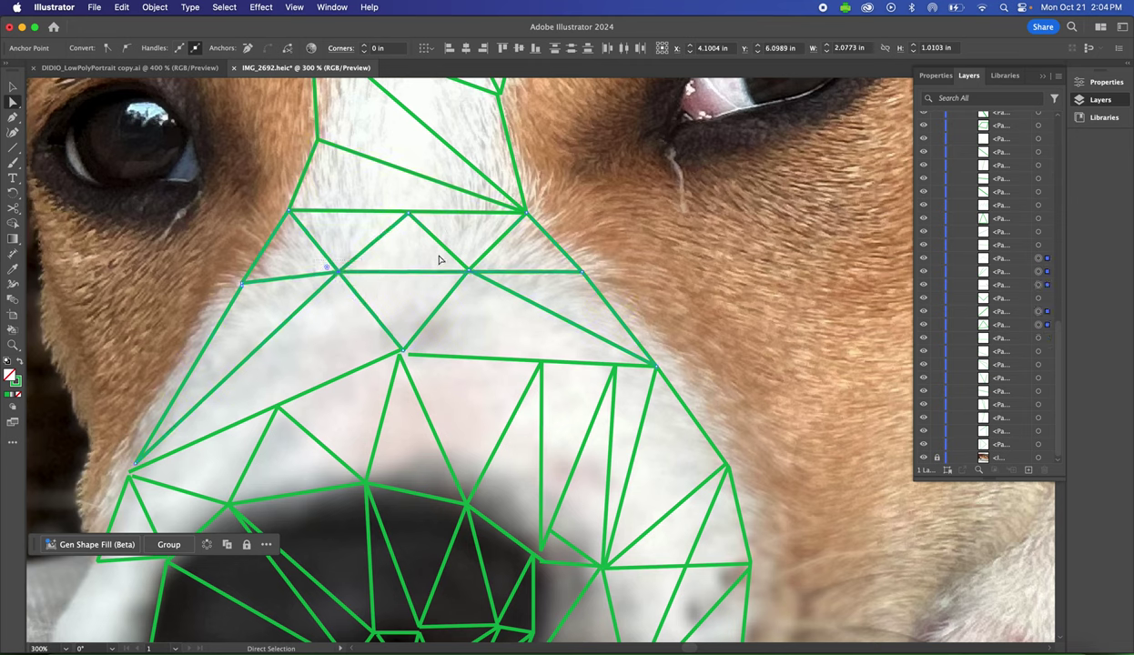
{"action": "left_click_drag", "start_coordinate": [429, 257], "coordinate": [501, 304]}
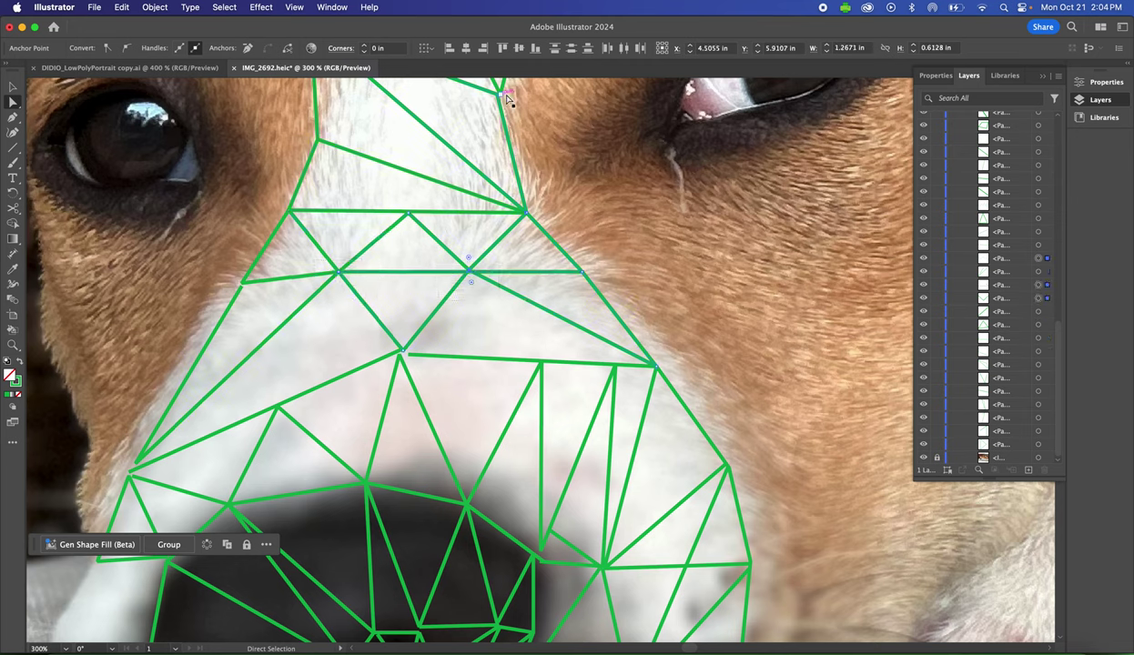
Align the anchor points at the second horizontal line's left-edge corner and at the central junction above the nose, and clear the selection.
{"action": "left_click", "coordinate": [248, 286]}
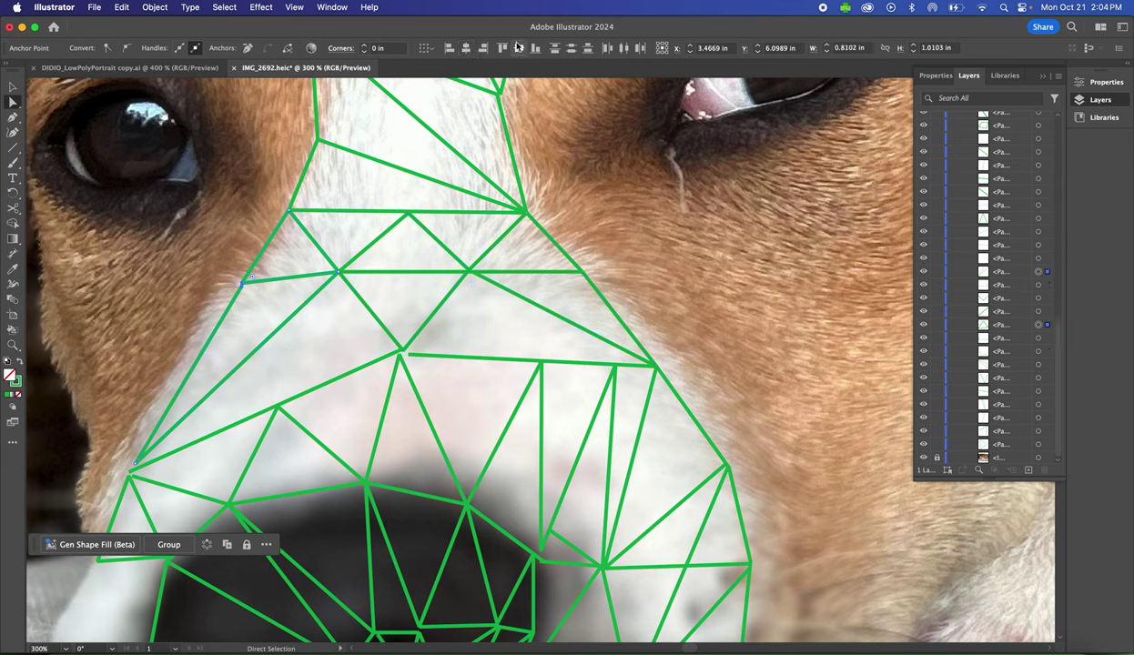
{"action": "left_click_drag", "start_coordinate": [371, 338], "coordinate": [419, 365]}
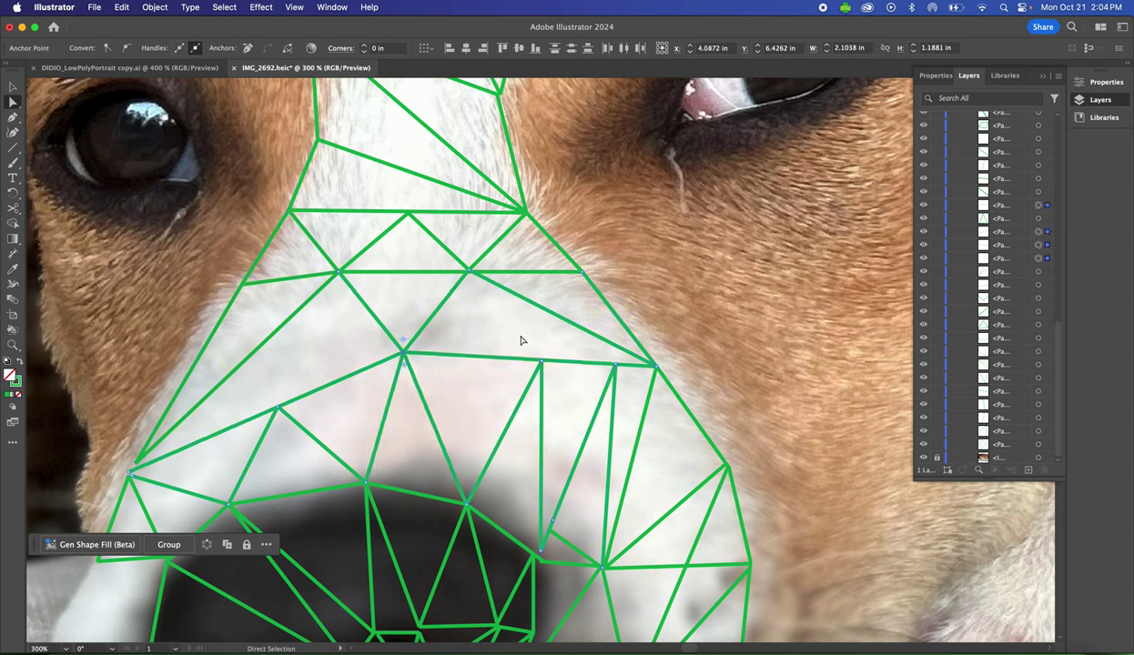
{"action": "left_click", "coordinate": [709, 462]}
{"action": "key", "text": "super+equal"}
{"action": "key", "text": "super+equal"}
{"action": "key", "text": "super+equal"}
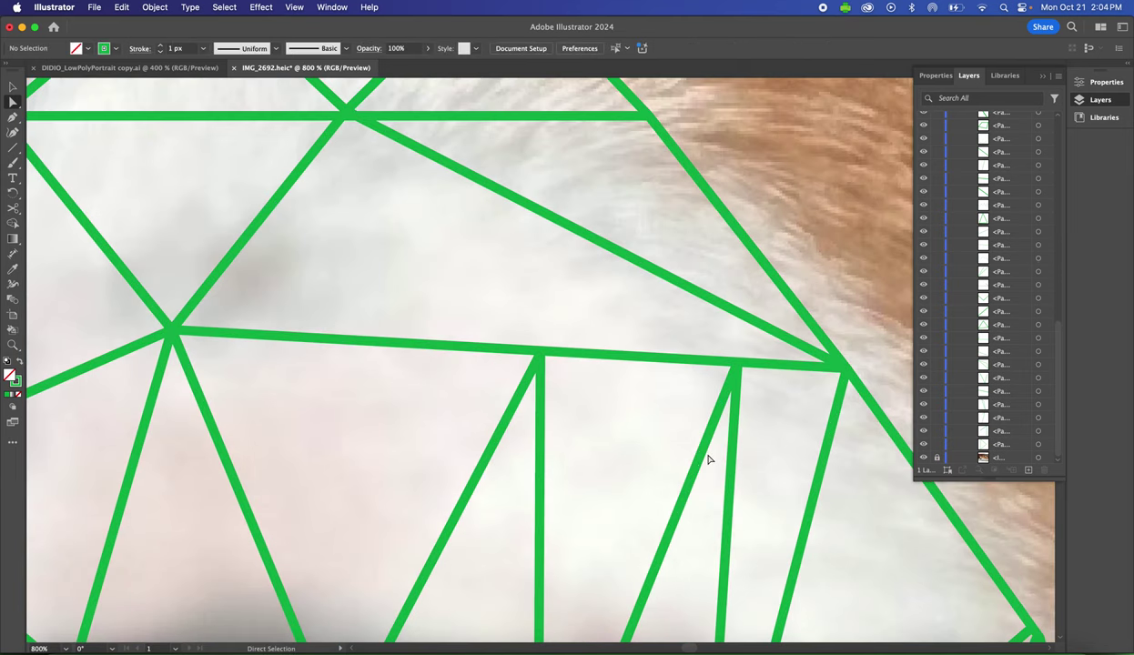
{"action": "scroll", "coordinate": [710, 460], "scroll_direction": "right", "scroll_amount": 3}
{"action": "scroll", "coordinate": [710, 459], "scroll_direction": "down", "scroll_amount": 2}
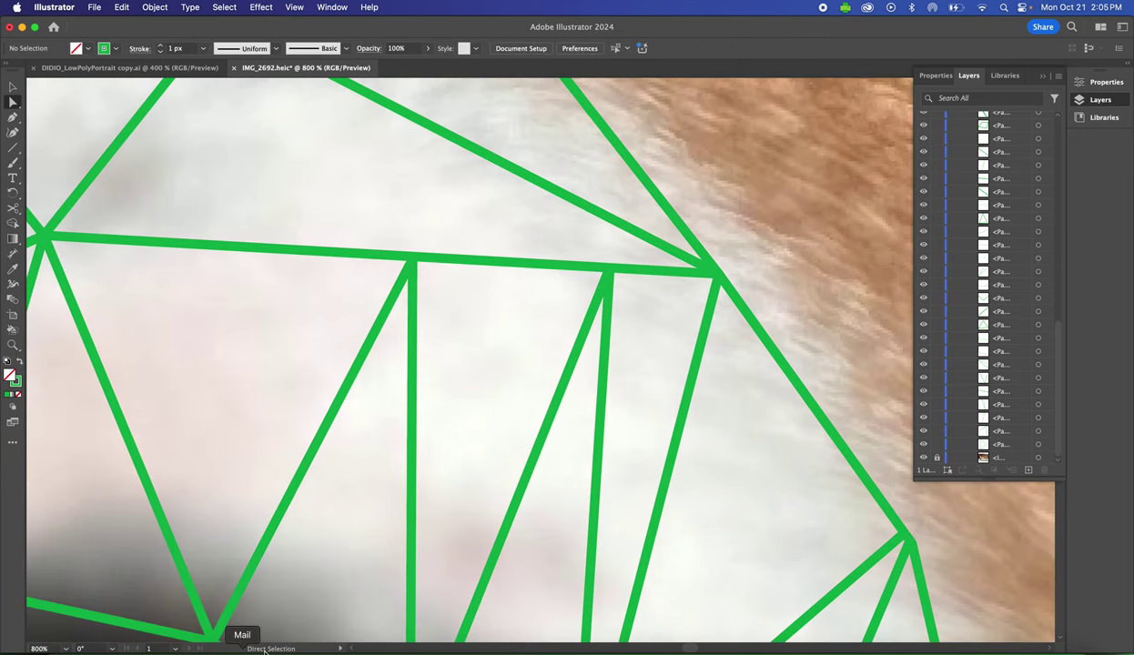